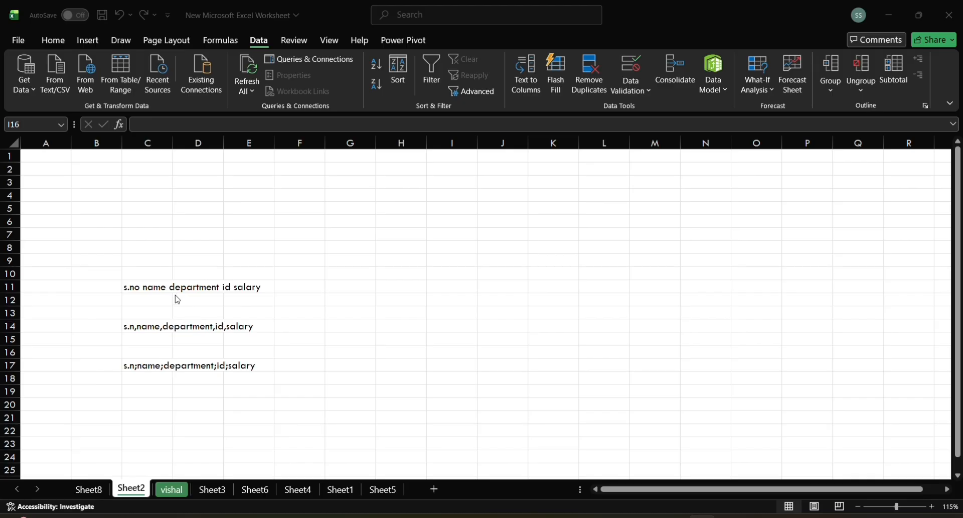
left_click(138, 285)
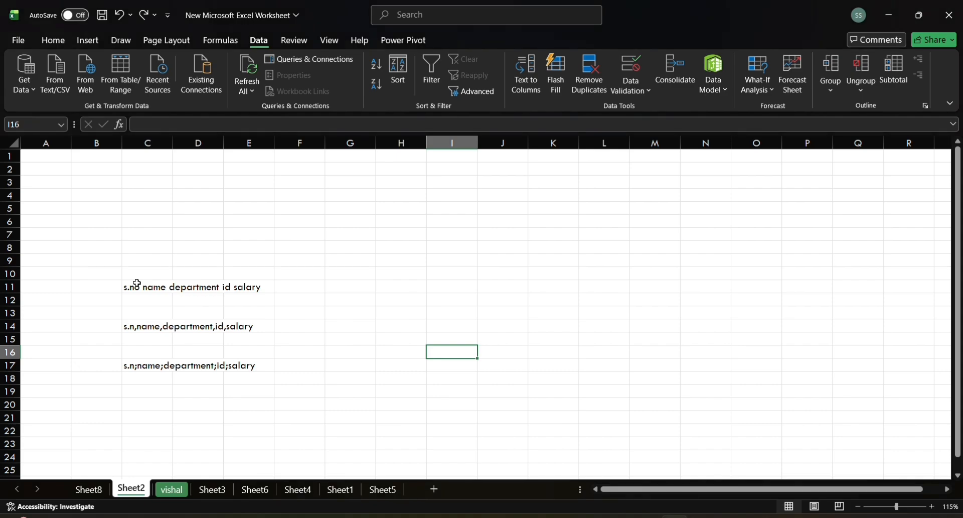
left_click(140, 289)
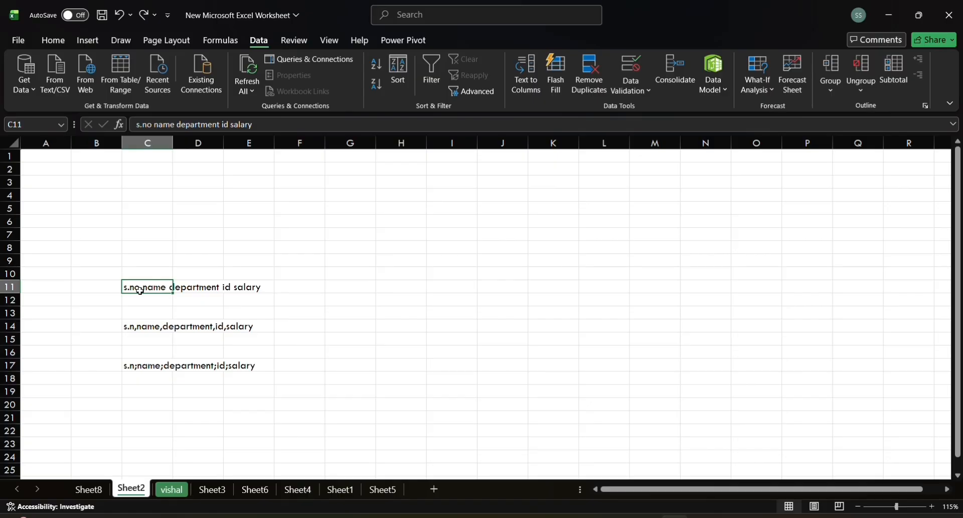
left_click(151, 327)
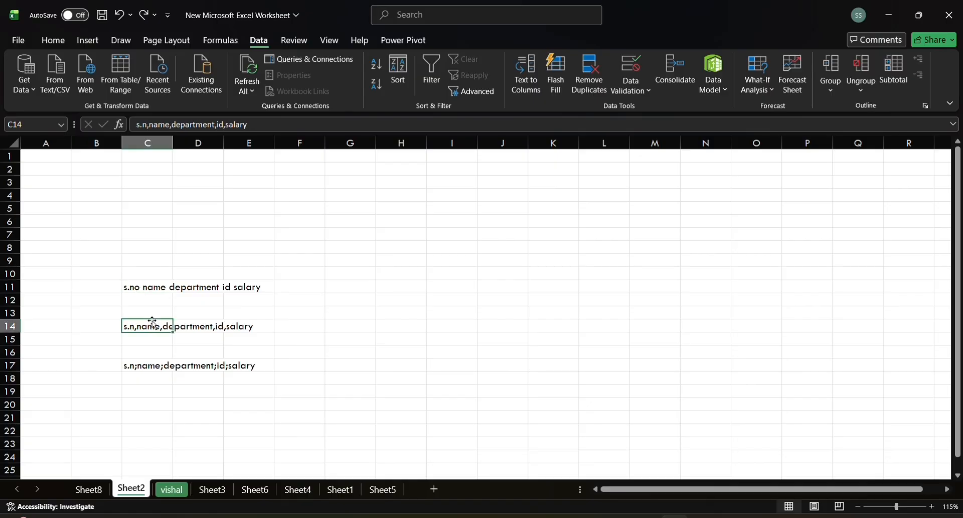
left_click(153, 377)
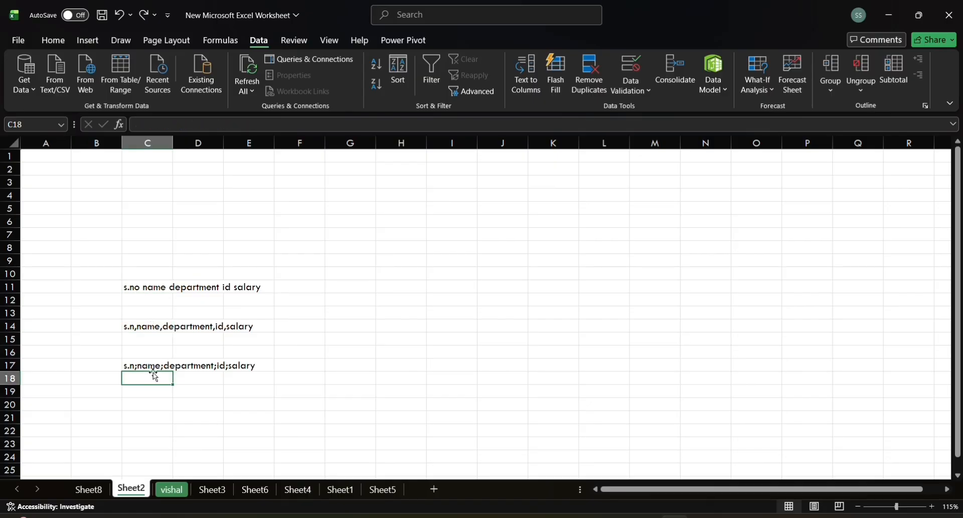
left_click(155, 367)
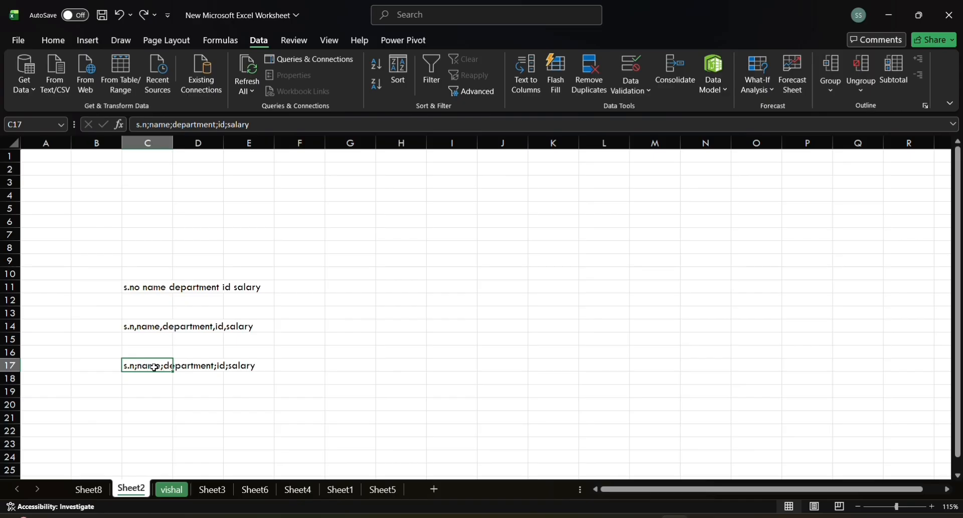
Step: Set up Text to Columns for the space-separated text in C11 as fixed width, keeping the suggested column breaks
left_click(155, 289)
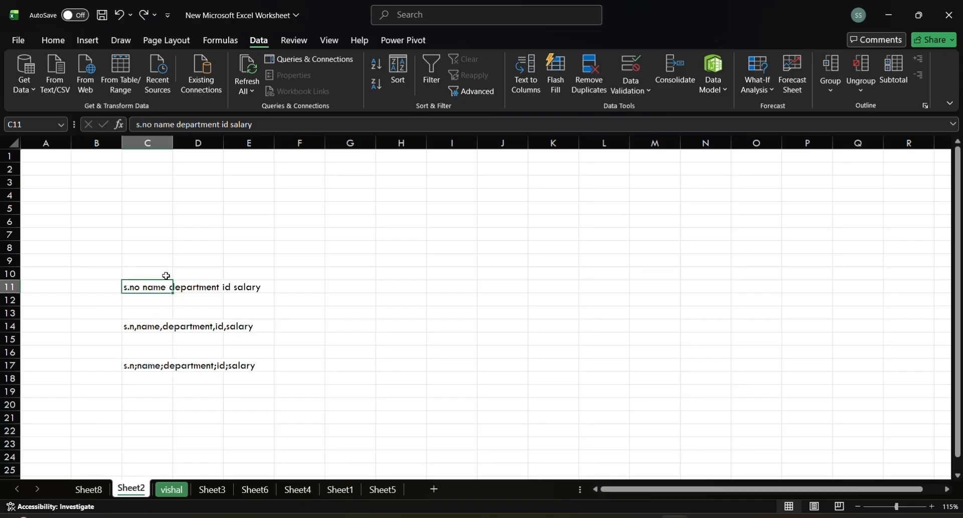
left_click(529, 87)
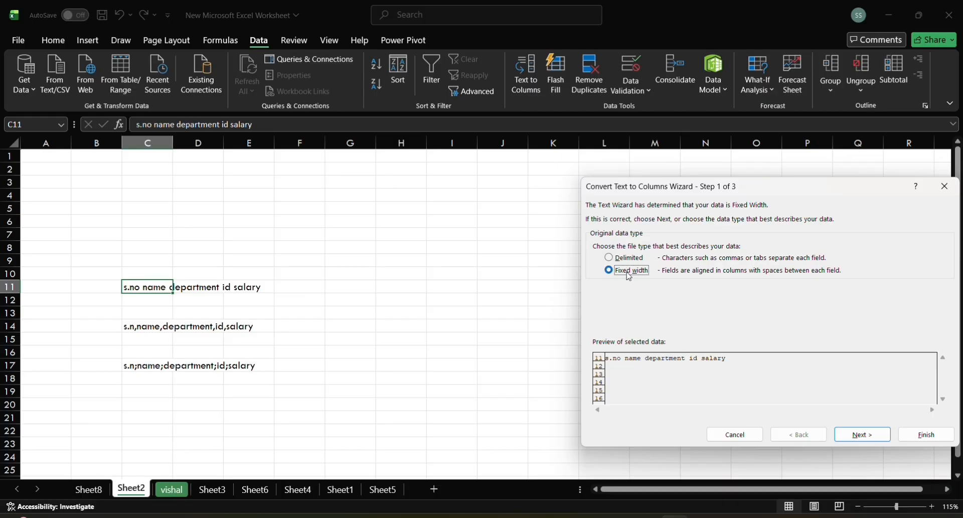
left_click(859, 435)
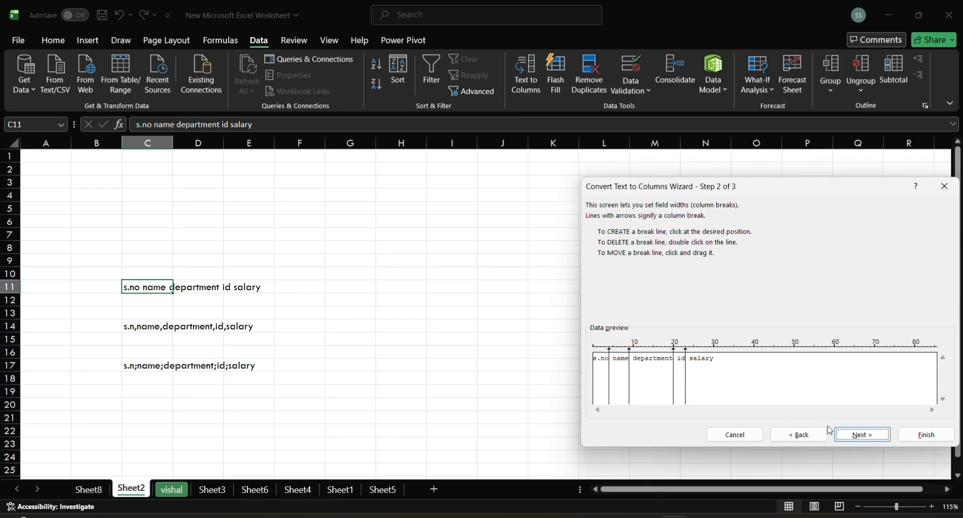
left_click(869, 442)
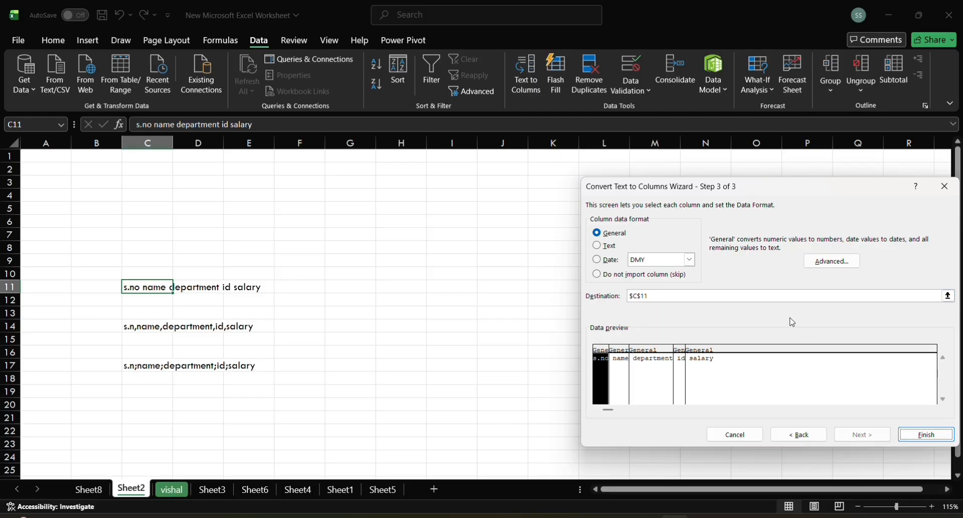
Step: Output the fixed-width split starting at cell F4 and widen column H to fit the department heading
left_click(677, 296)
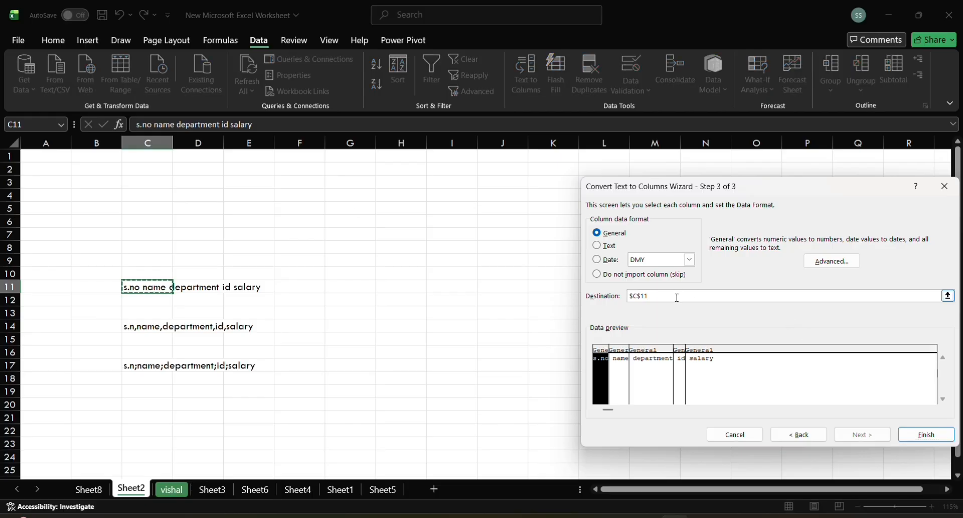
key("BackSpace")
key("BackSpace")
key("BackSpace")
key("BackSpace")
key("BackSpace")
left_click(318, 195)
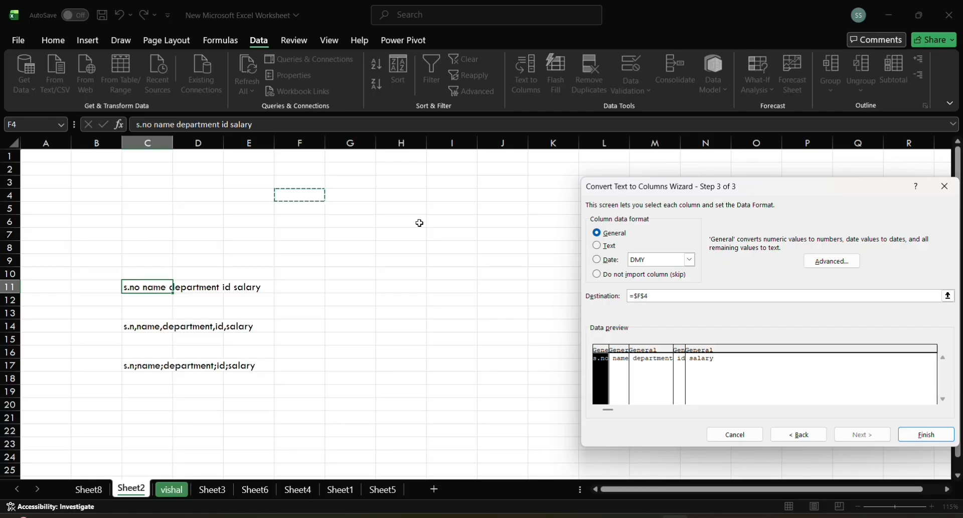
left_click(921, 436)
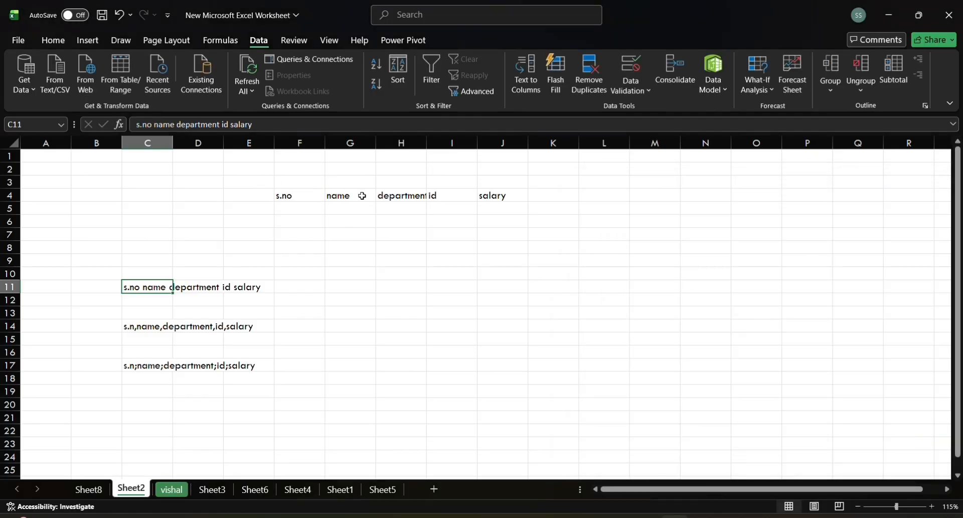
left_click_drag(428, 145, 447, 145)
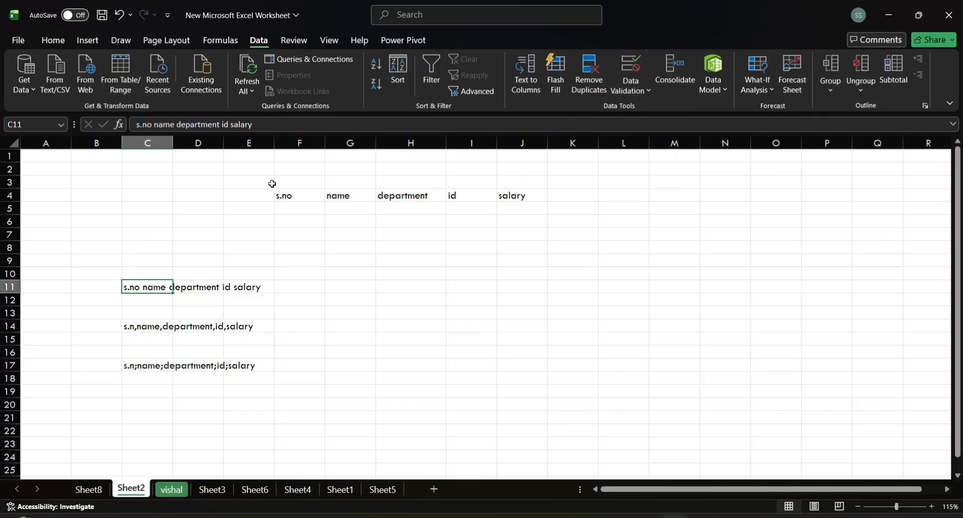
Step: Split the comma-separated text in C14 into columns in place using only the comma delimiter, and widen column E to fit
left_click(142, 328)
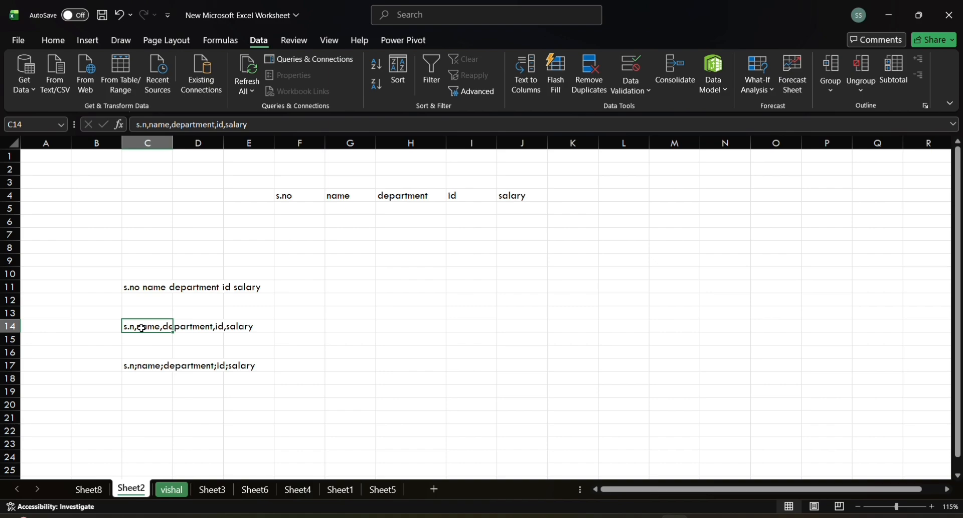
left_click(530, 84)
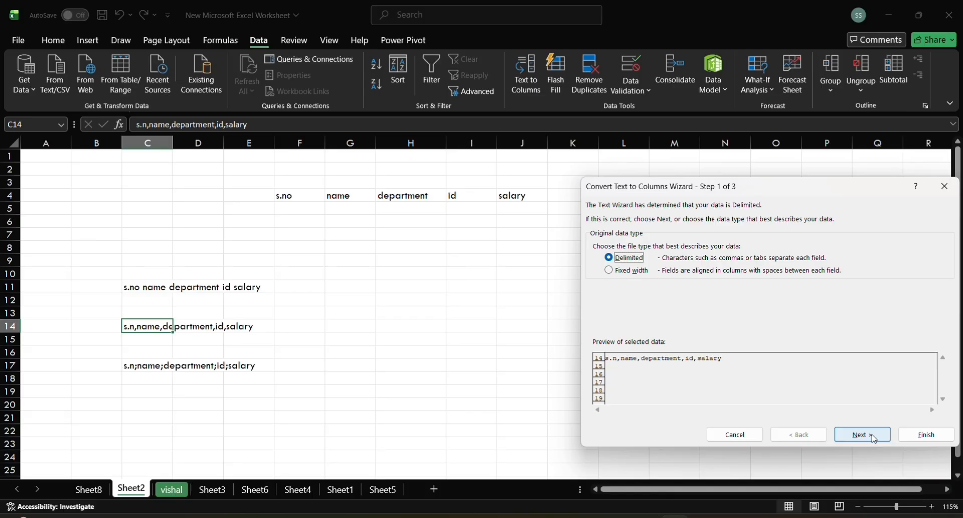
left_click(875, 438)
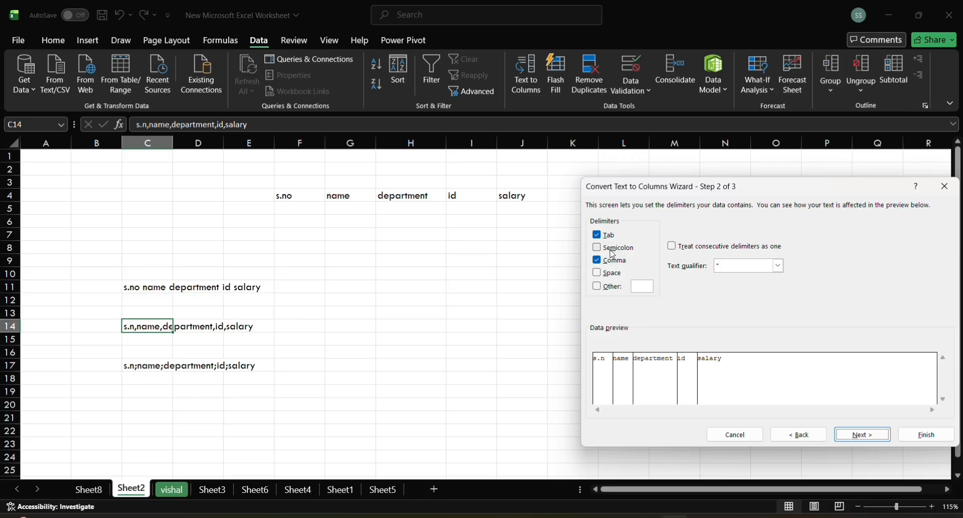
left_click(598, 234)
left_click(598, 234)
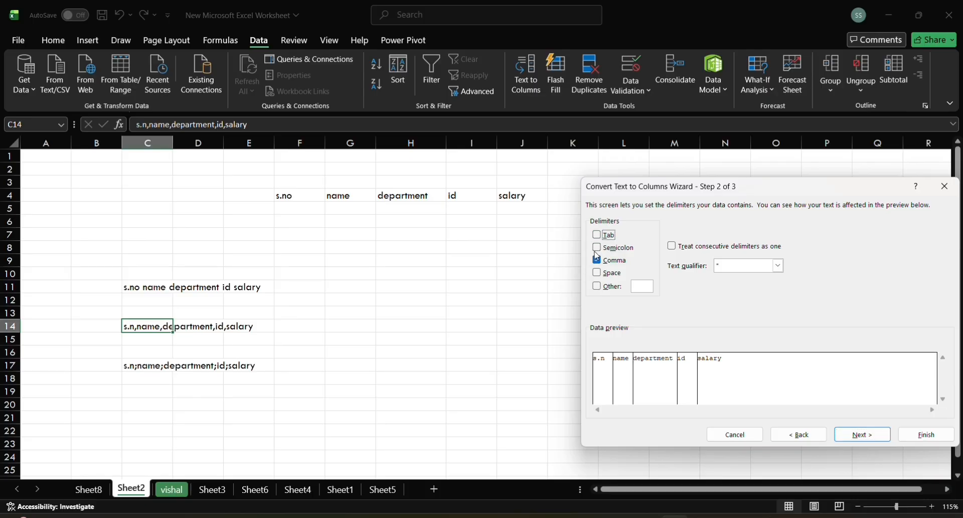
left_click(862, 435)
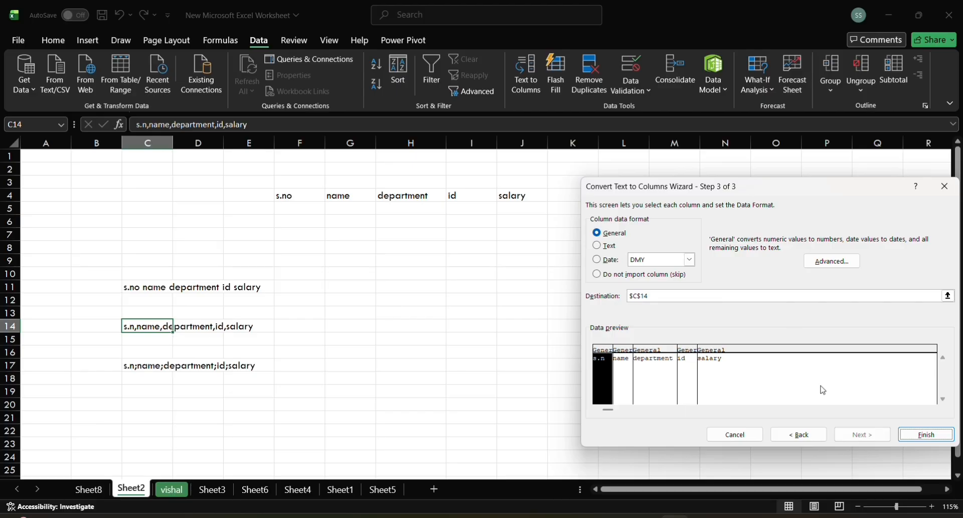
left_click(922, 435)
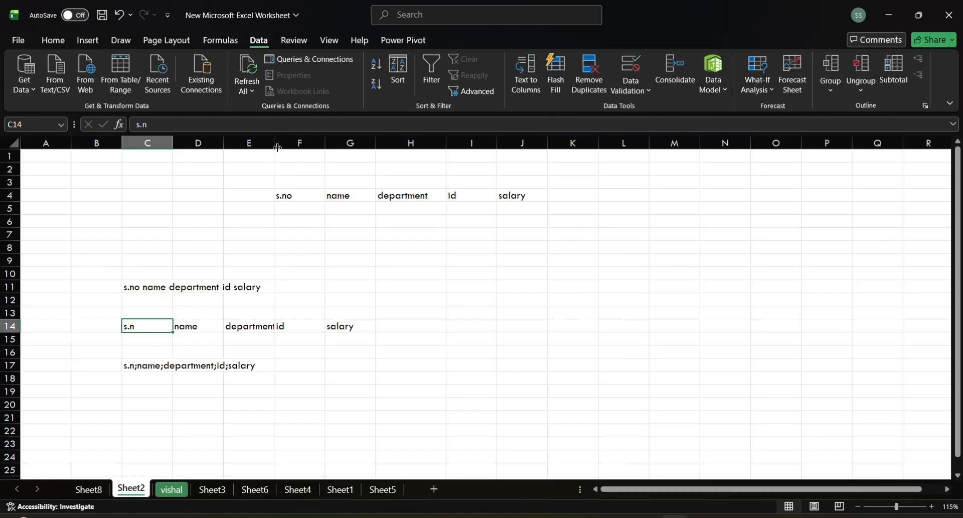
left_click_drag(275, 143, 291, 144)
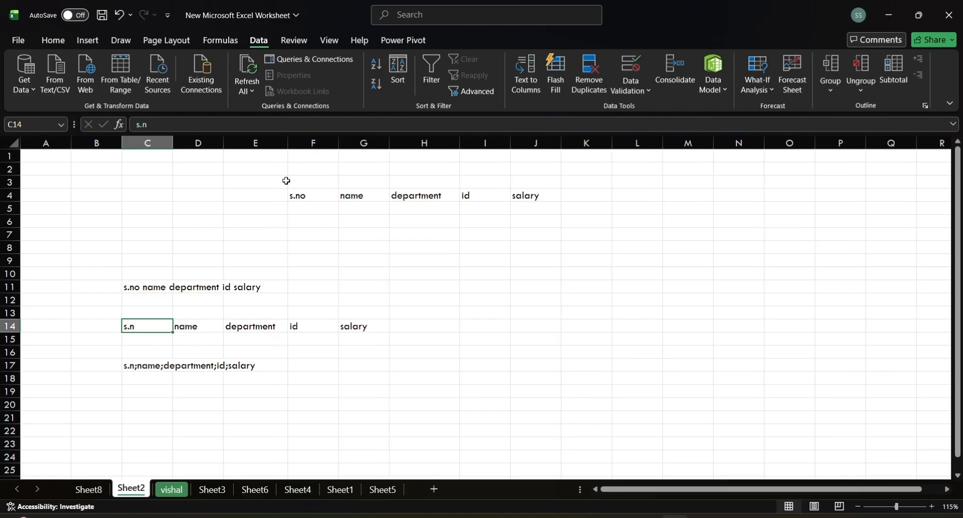
Step: Set up Text to Columns for the text in C17 as delimited, with semicolon as the only delimiter
left_click(145, 367)
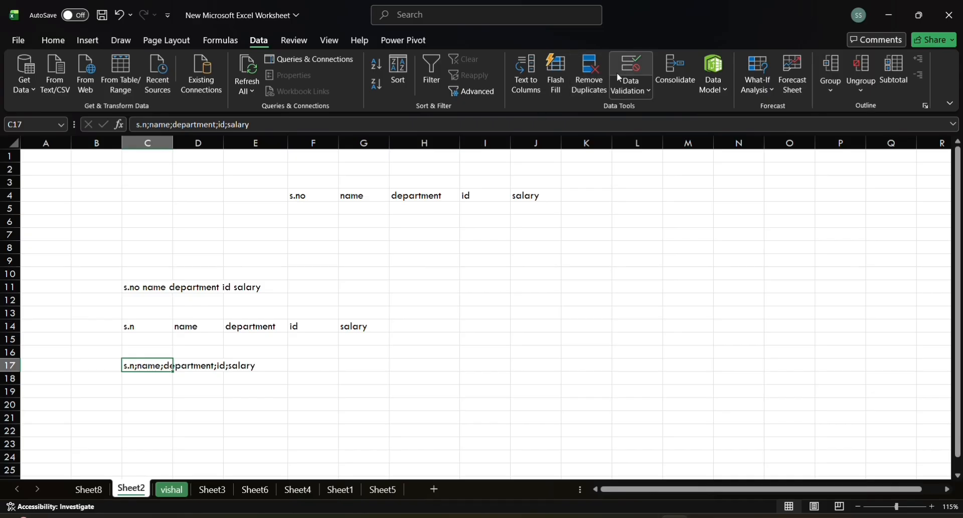
left_click(531, 95)
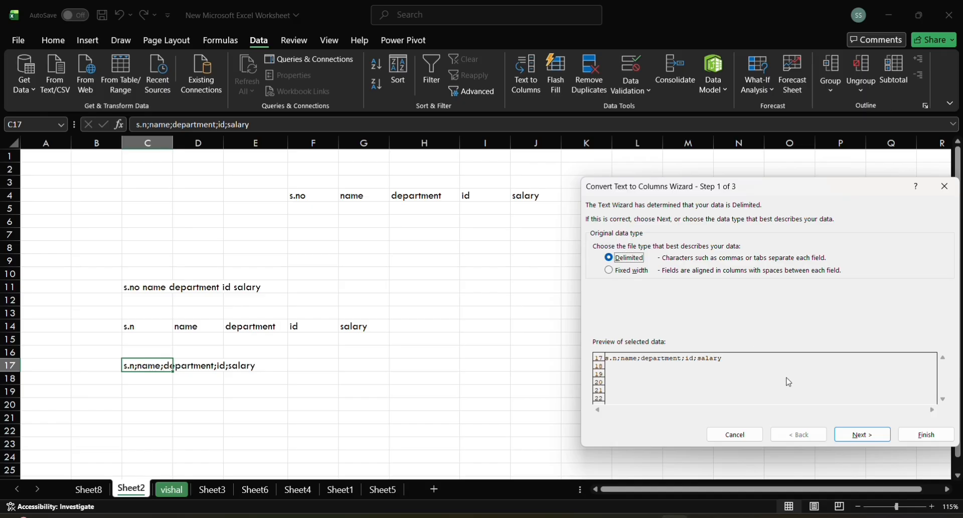
left_click(859, 435)
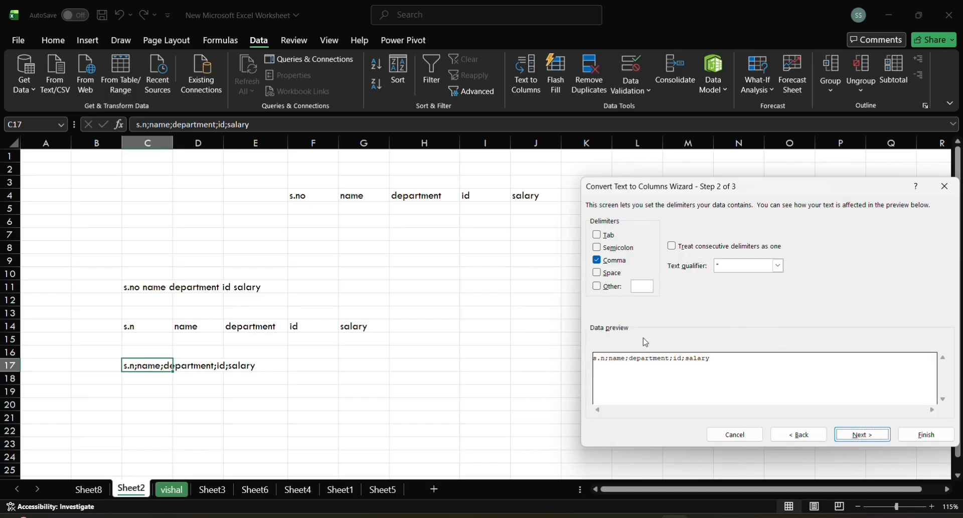
left_click(597, 249)
left_click(597, 261)
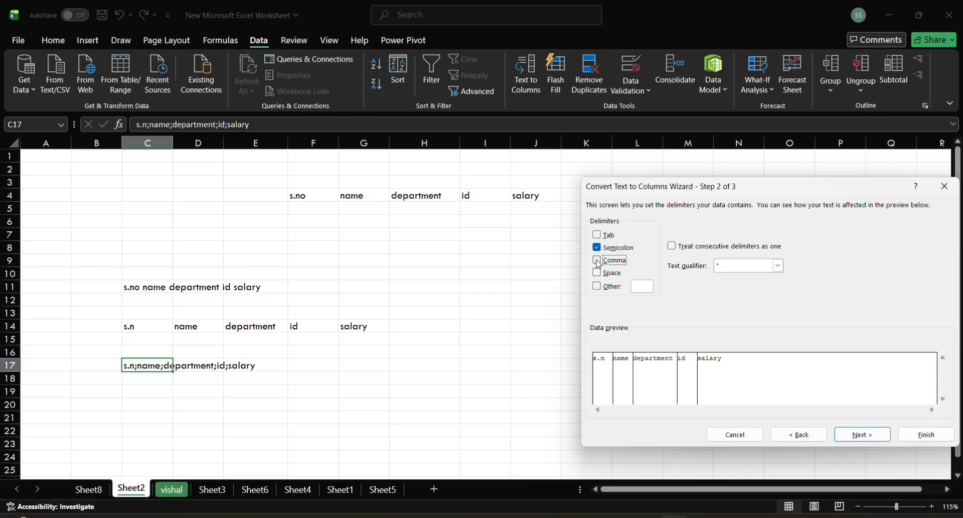
left_click(852, 434)
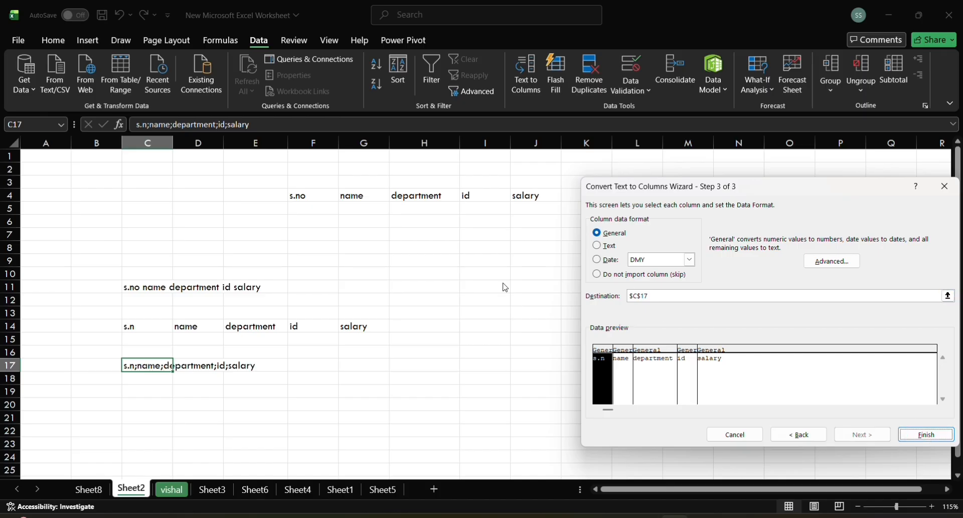
Step: Set the destination of the semicolon split to cell G7 and complete the conversion
left_click(699, 299)
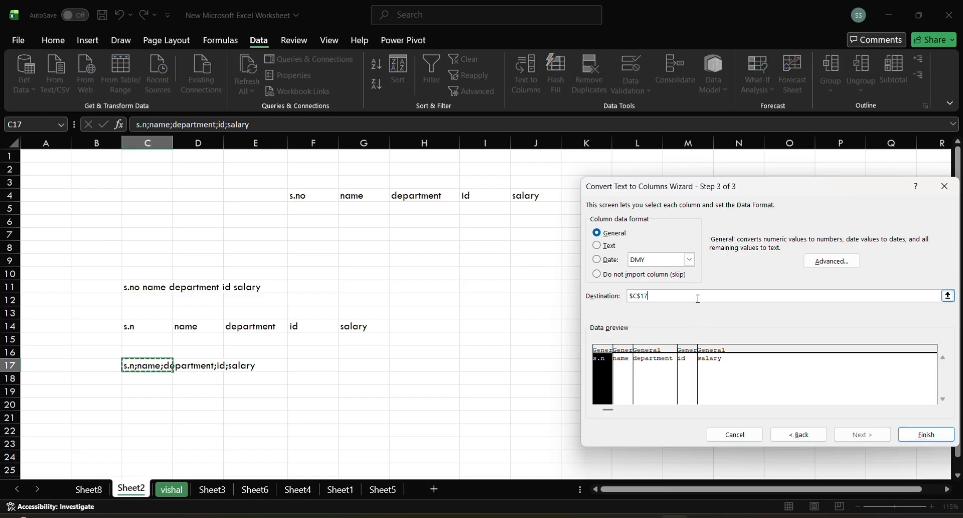
key("BackSpace")
key("BackSpace")
key("BackSpace")
key("BackSpace")
key("BackSpace")
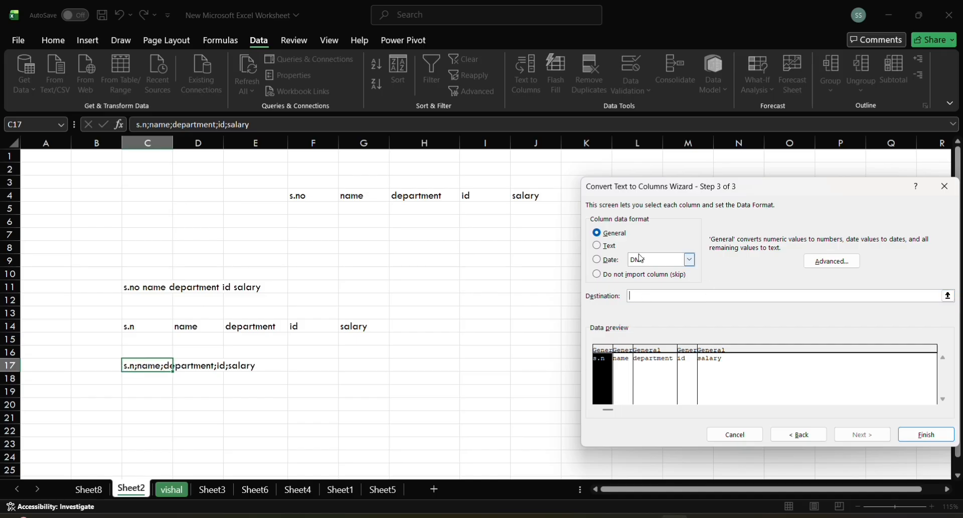
left_click(358, 235)
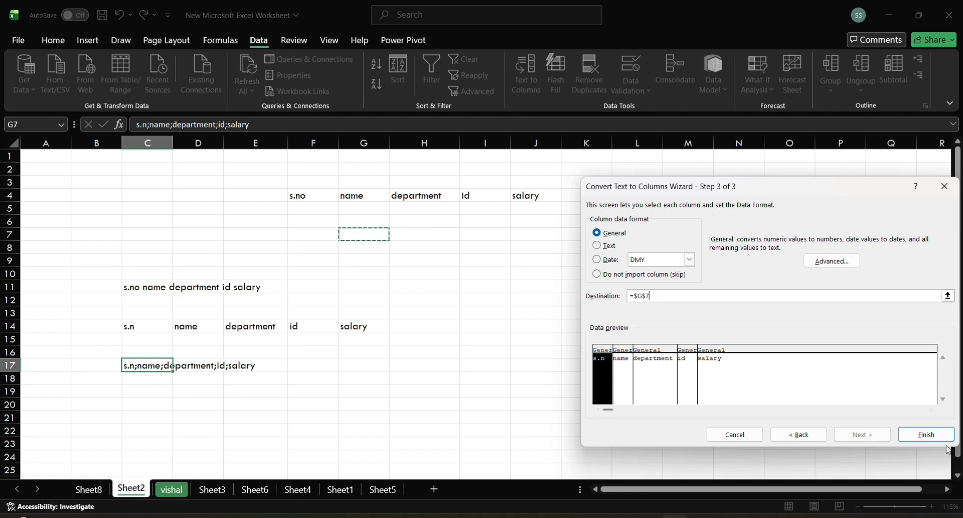
left_click(930, 434)
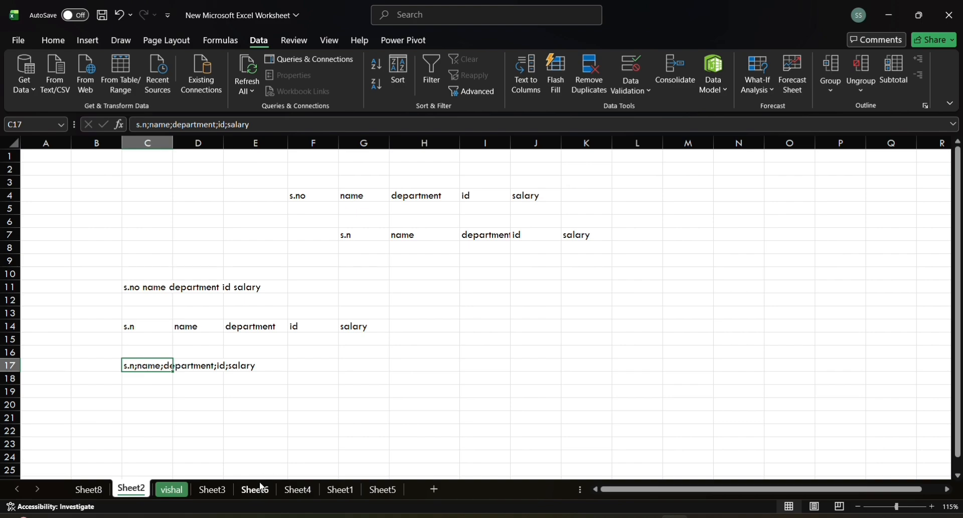
left_click(212, 490)
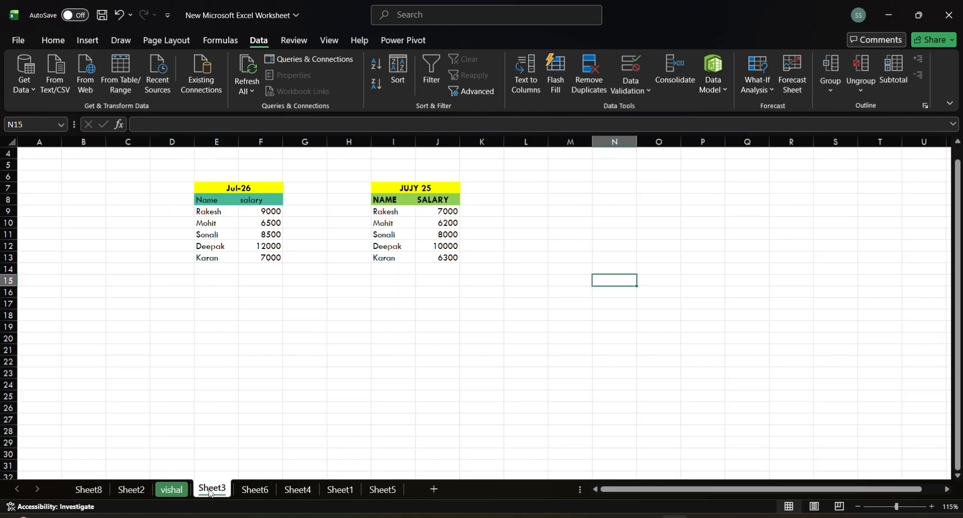
left_click(246, 491)
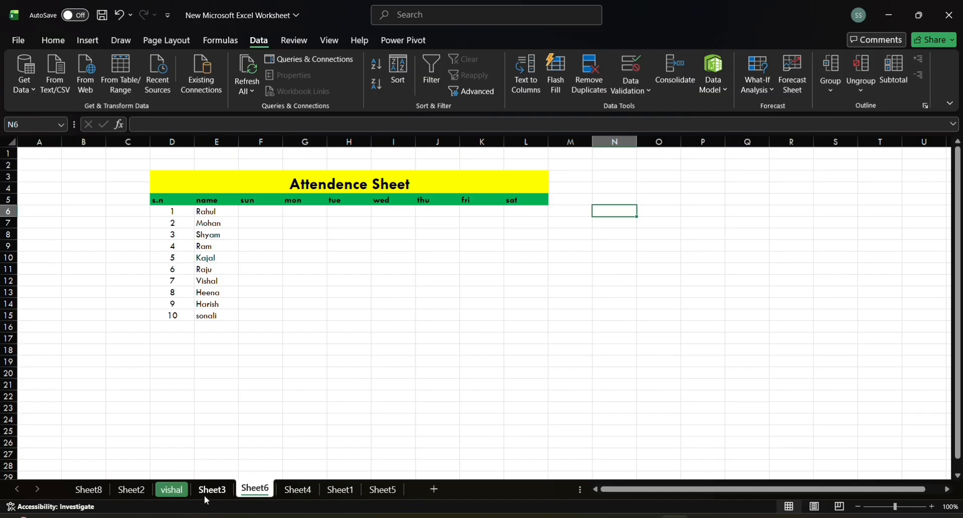
left_click(132, 489)
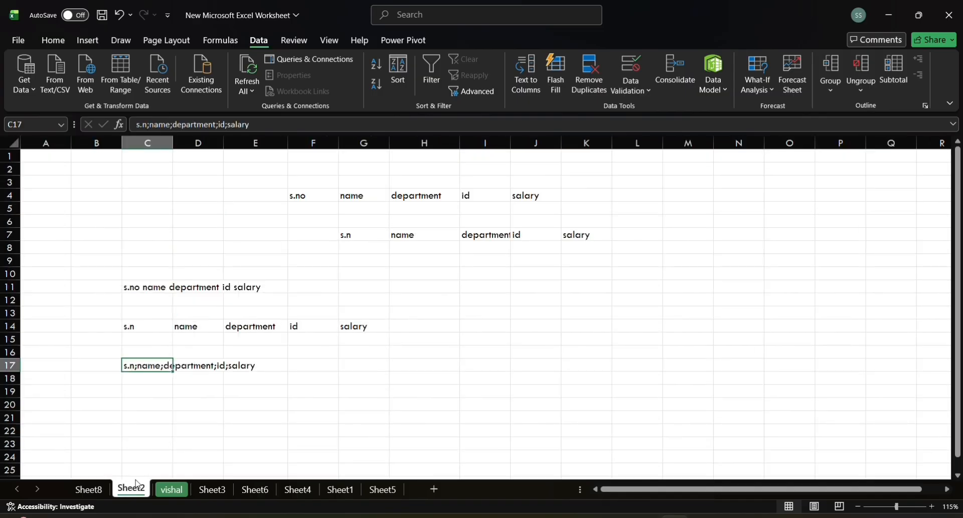
Step: On the vishal sheet, remove duplicate rows from the table F7:I14, comparing only the DEPARTMENT column
key("ctrl+Page_Down")
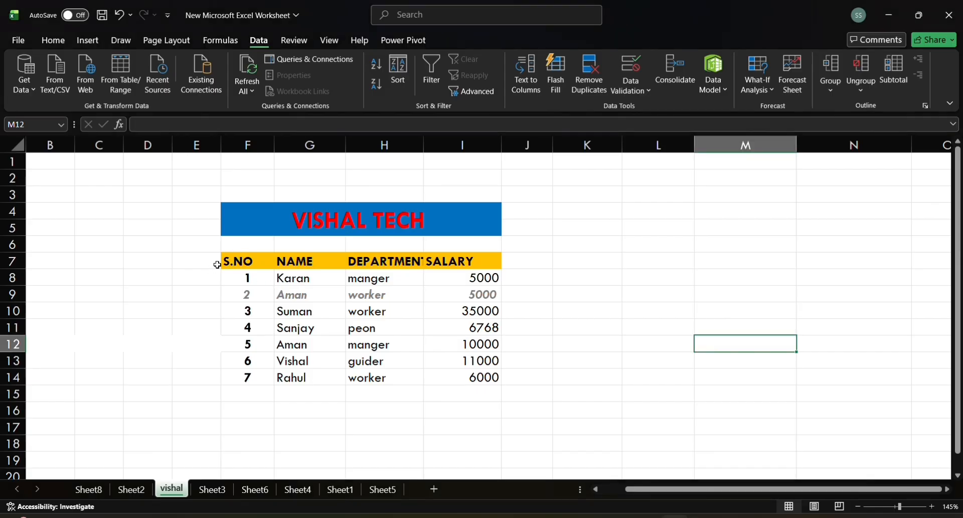
left_click(232, 263)
left_click_drag(235, 263, 484, 377)
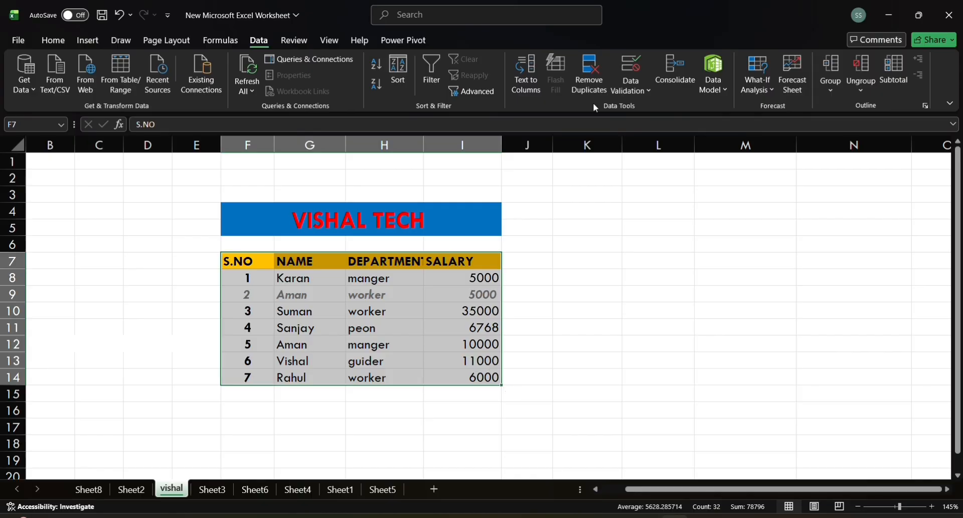
left_click(604, 87)
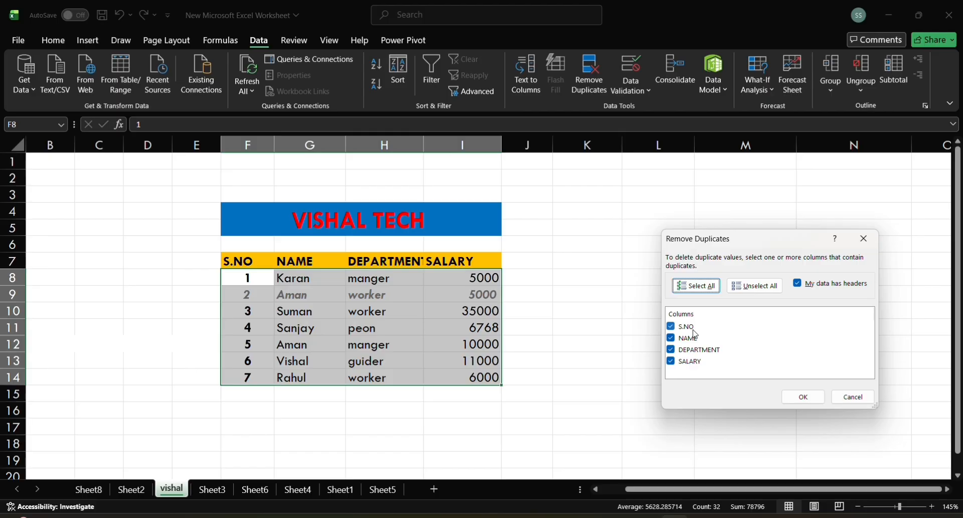
left_click(671, 361)
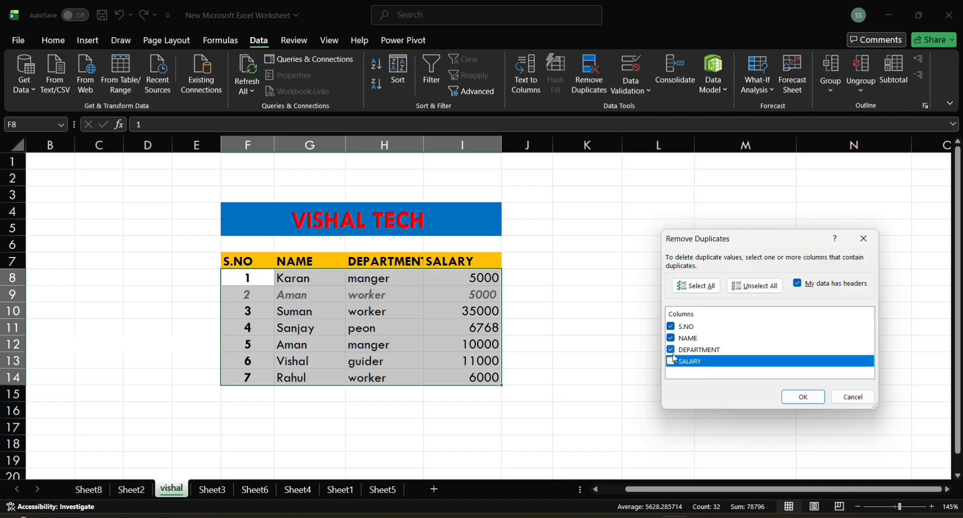
left_click(739, 285)
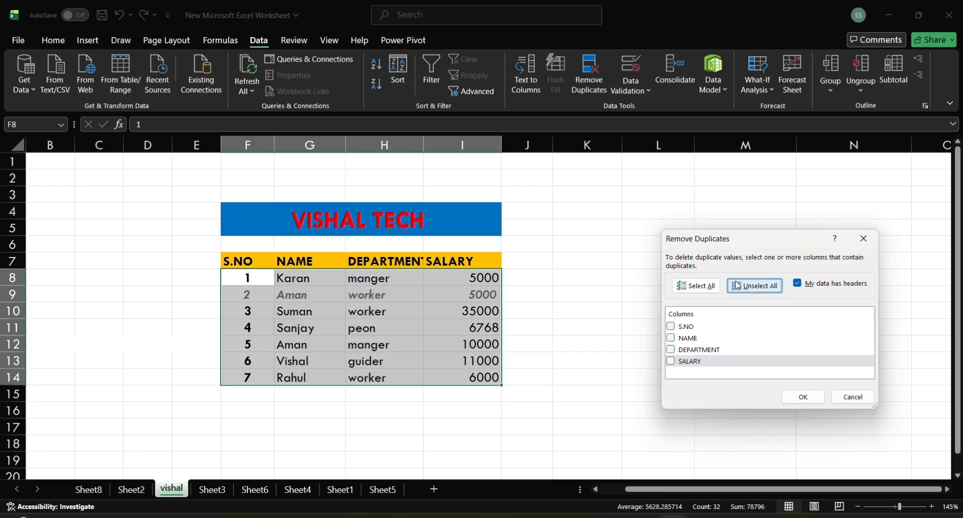
left_click(673, 351)
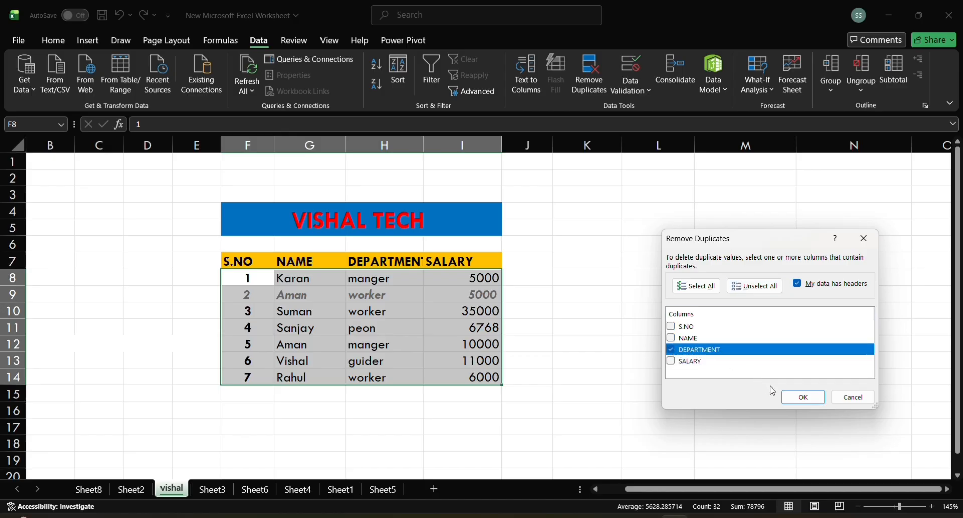
left_click(796, 398)
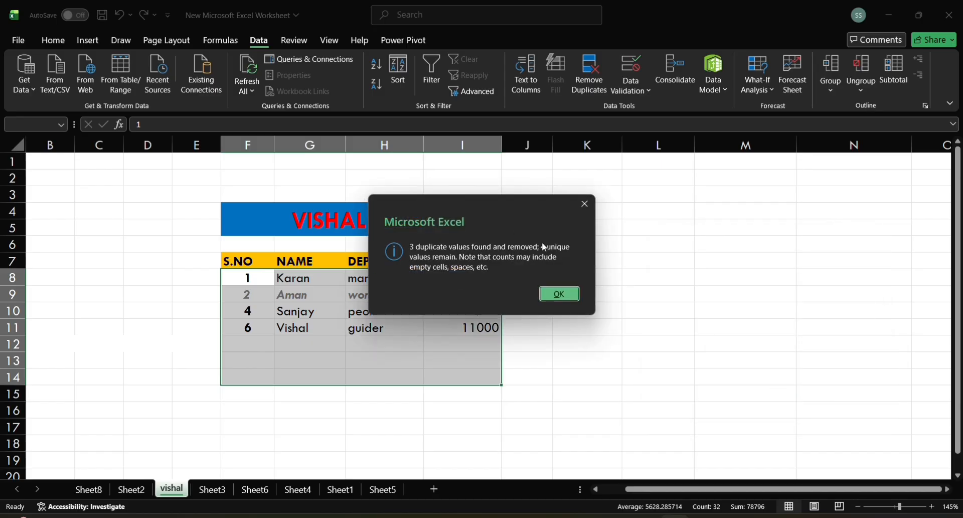
left_click(572, 296)
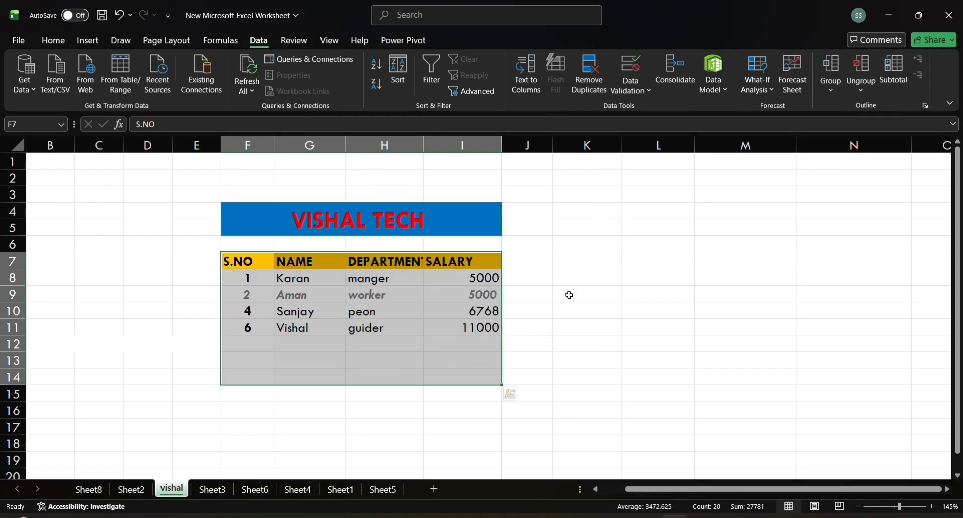
left_click(559, 346)
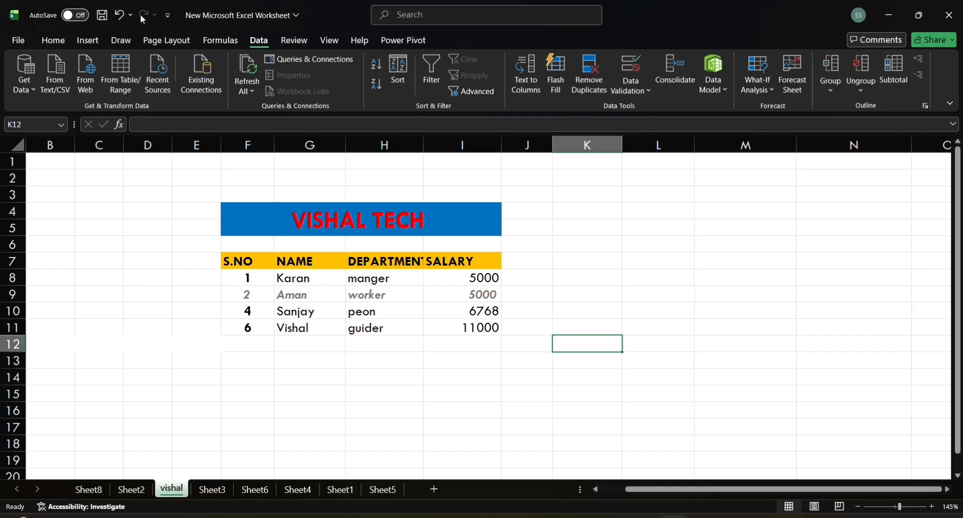
Step: Undo the department-based removal and remove duplicates from the same table, comparing only the NAME column
left_click(119, 14)
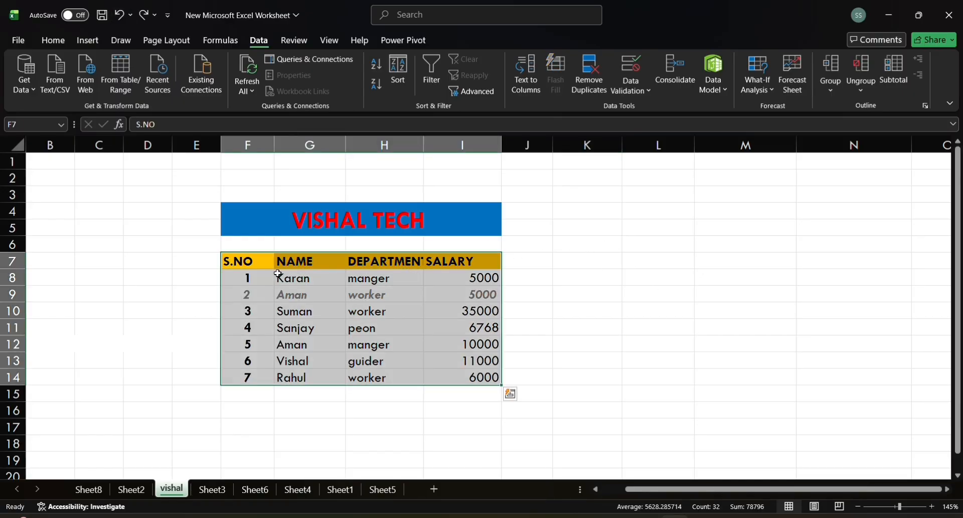
left_click(596, 89)
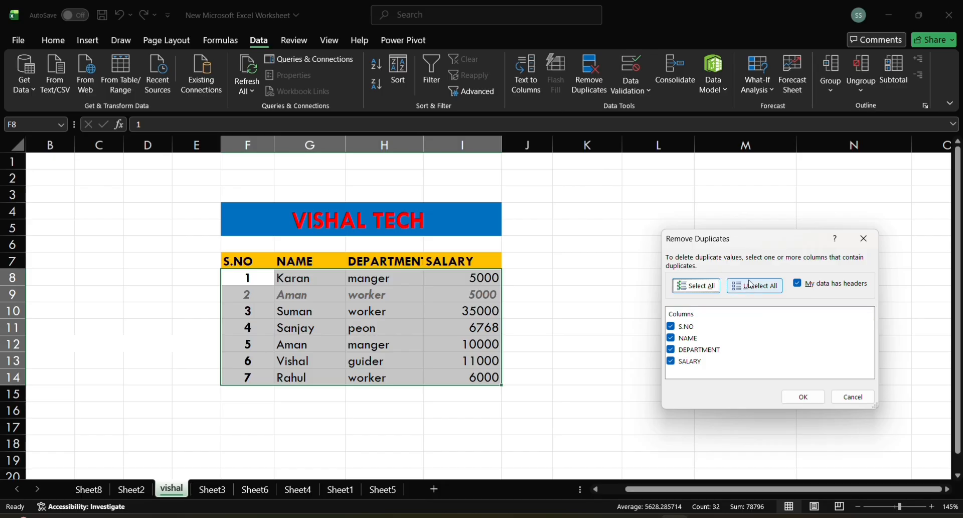
left_click(752, 285)
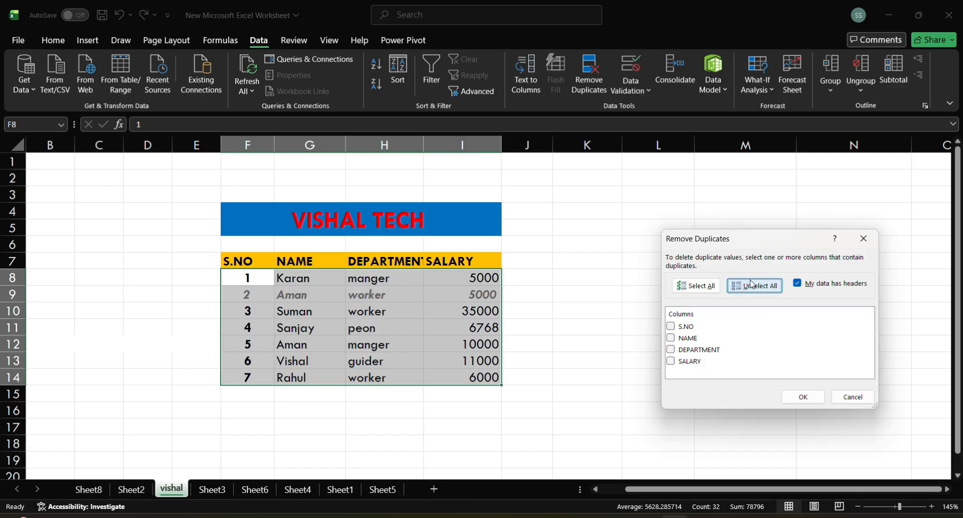
left_click(673, 339)
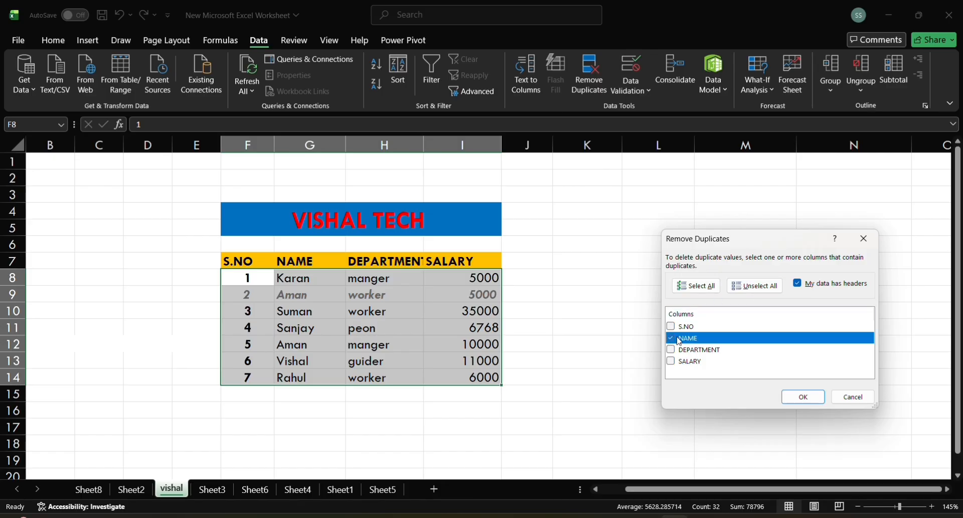
left_click(804, 397)
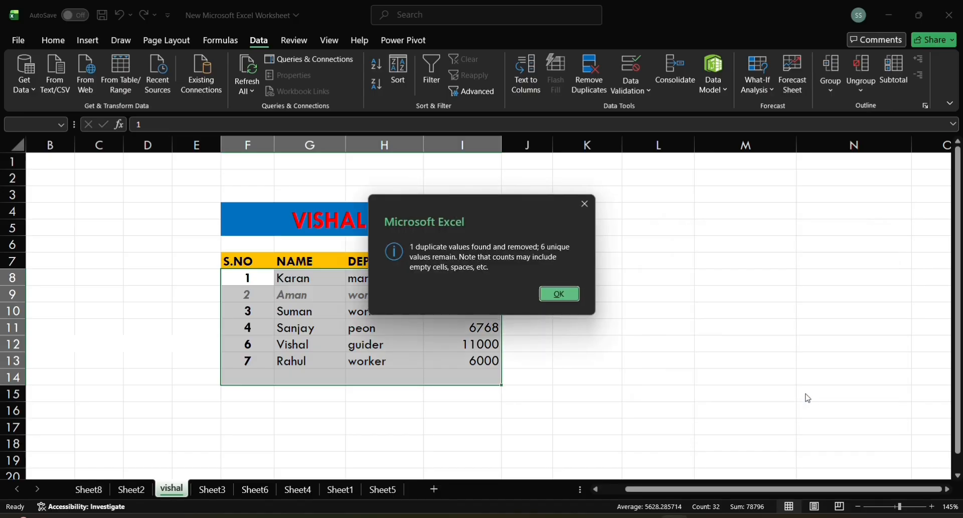
left_click(560, 293)
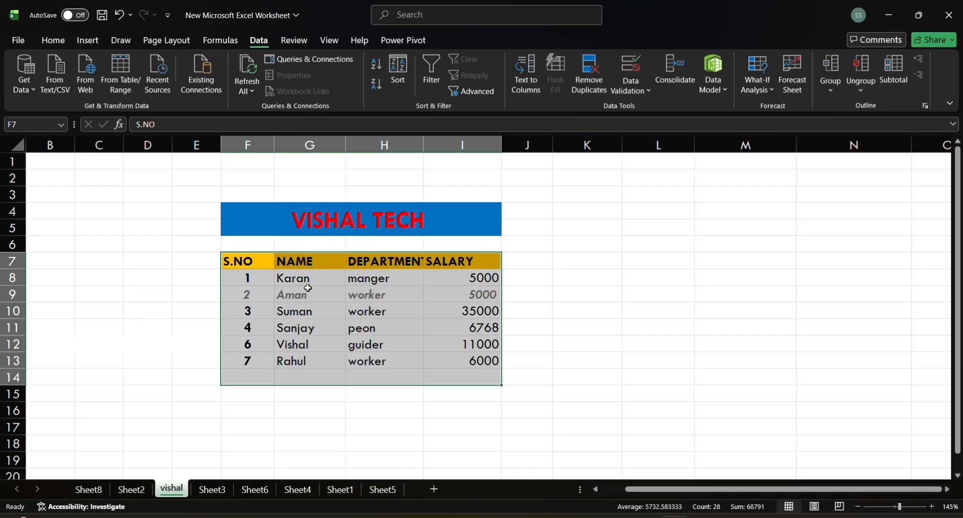
Step: Undo the name-based duplicate removal, redo it, and undo it again to restore the full salary table
left_click(119, 15)
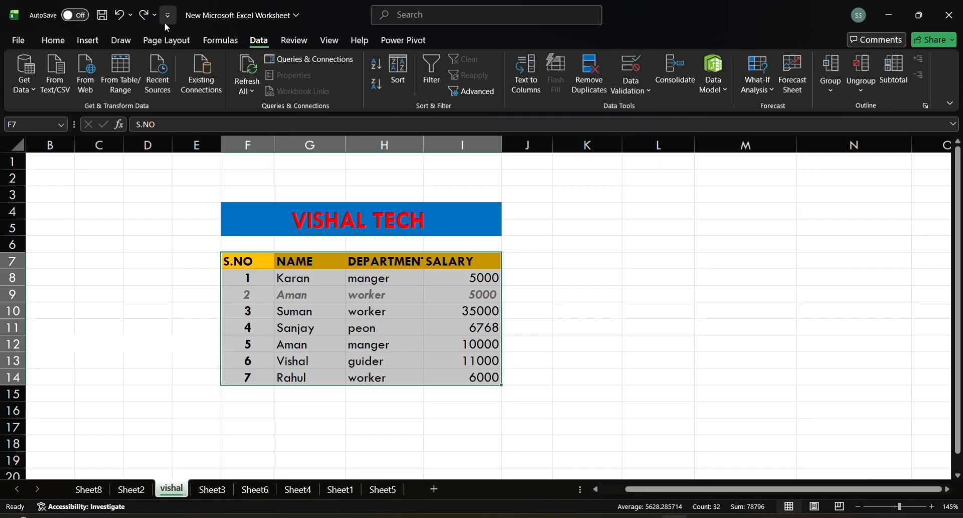
left_click(144, 17)
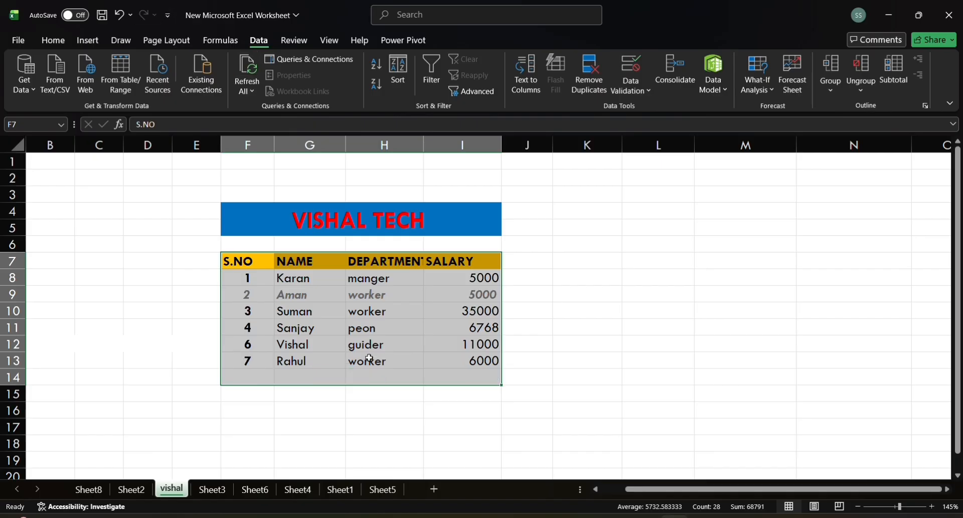
left_click(125, 18)
left_click(582, 265)
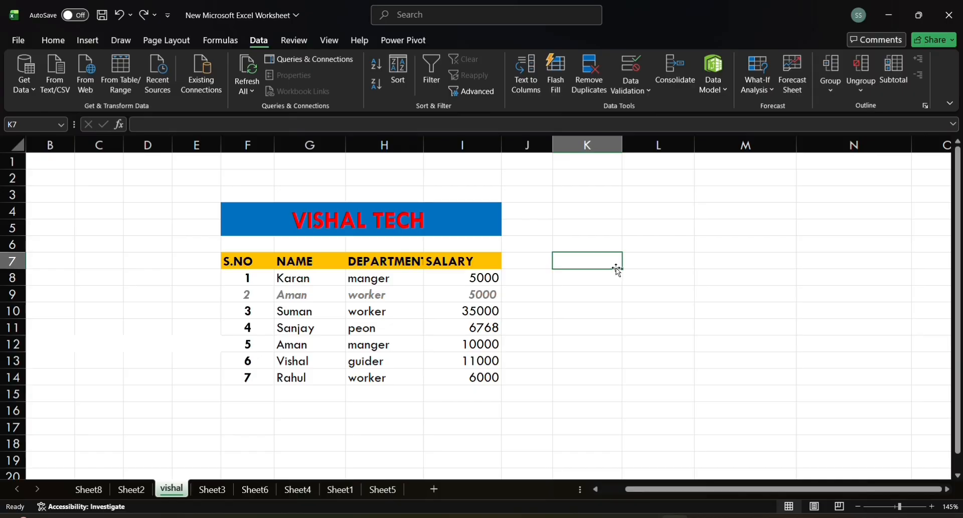
Step: On Sheet3, start a data validation rule for the Jul-26 salary cells F9:F13 that allows only whole numbers
left_click(211, 492)
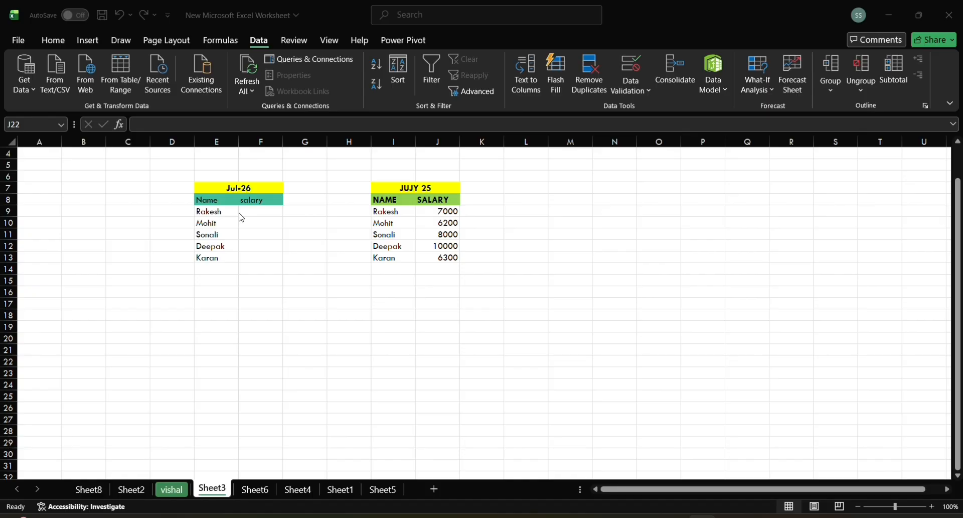
scroll(241, 217, "down", 1)
scroll(242, 217, "up", 4)
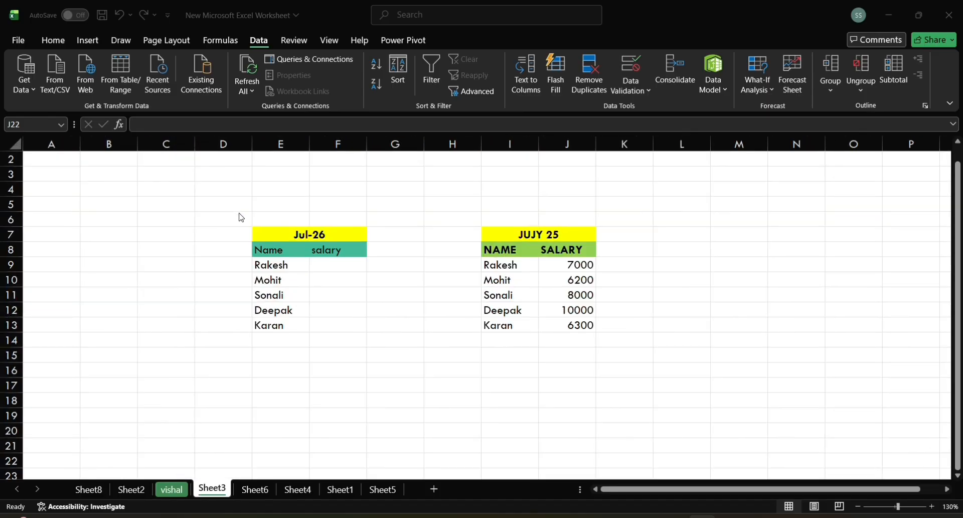
scroll(241, 217, "up", 3)
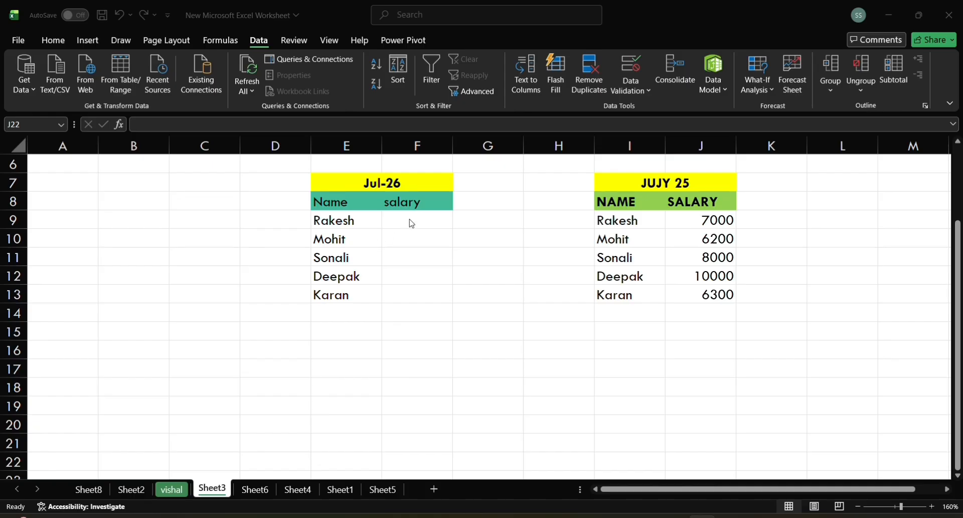
left_click_drag(412, 221, 420, 288)
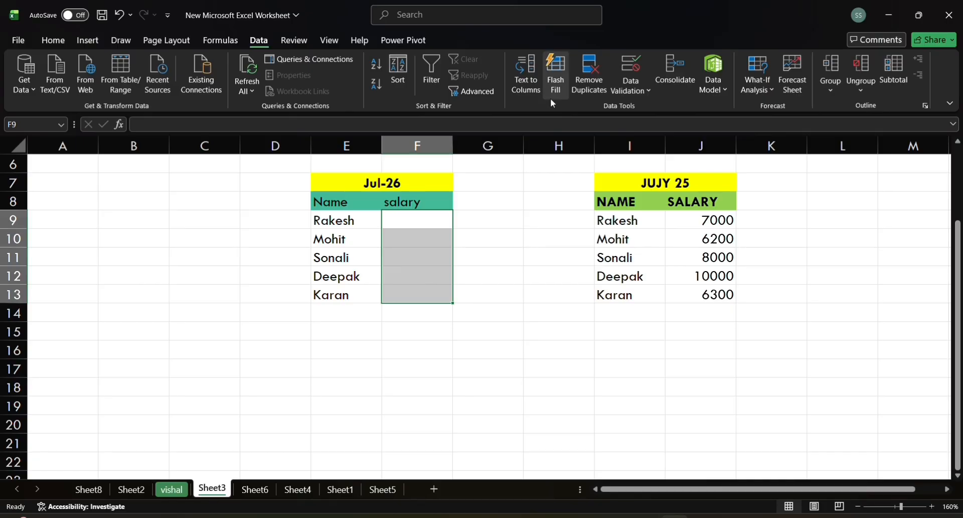
left_click(646, 87)
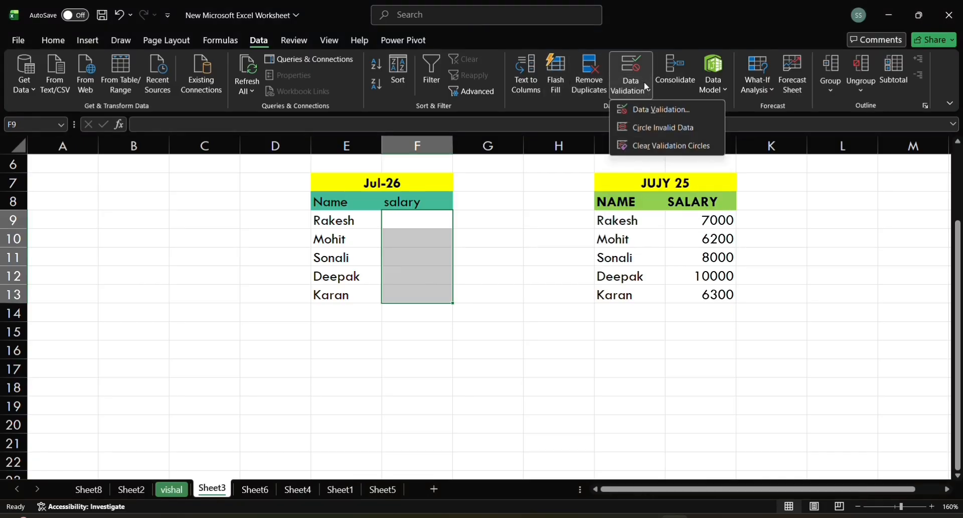
left_click(660, 109)
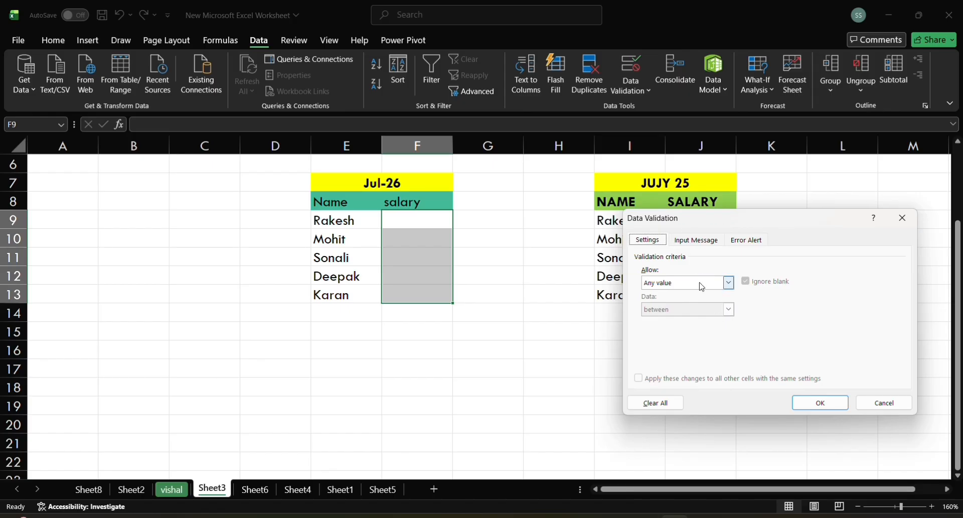
left_click(729, 283)
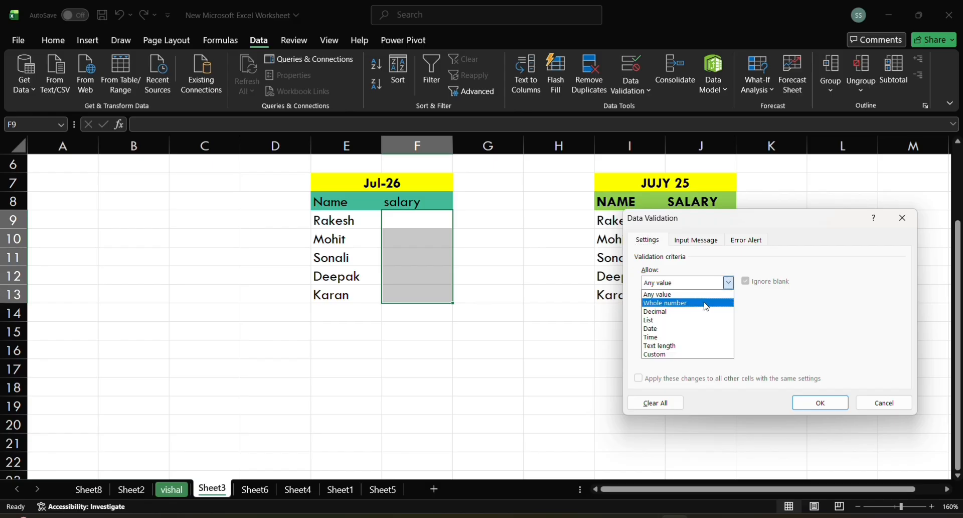
left_click(707, 303)
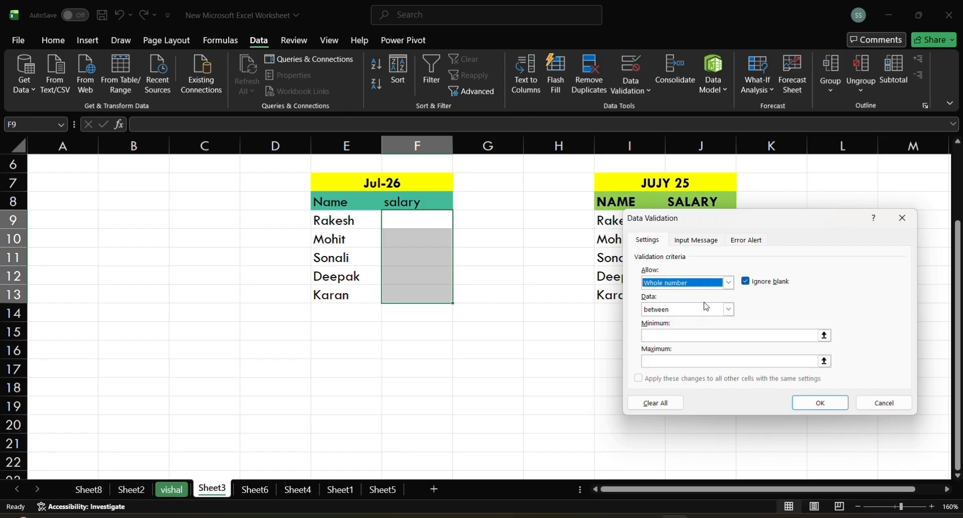
Step: Set the whole-number limits to a minimum of 5000 and a maximum of 8000, and apply the validation rule
left_click(709, 335)
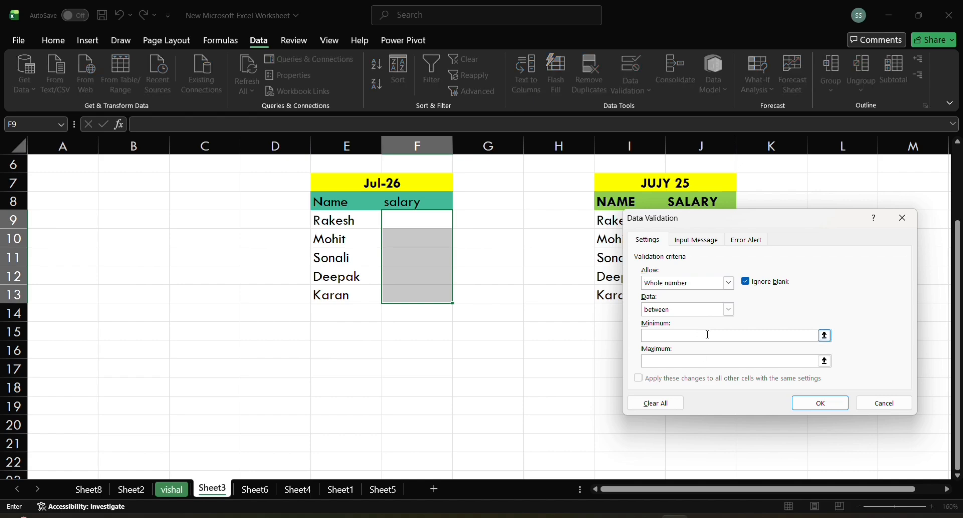
type("000")
left_click(670, 357)
type("8000")
left_click(833, 405)
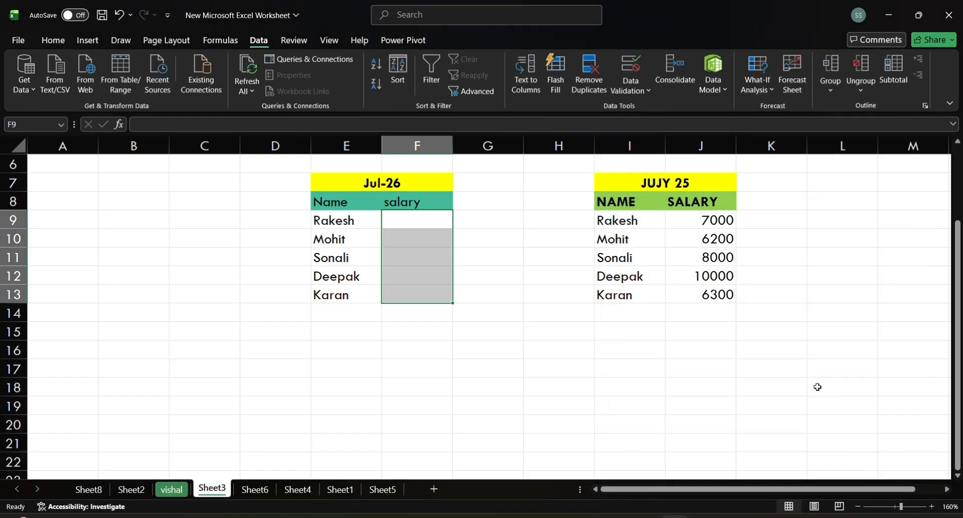
Step: Test the lower validation limit by trying to enter 4999 in salary cell F9
left_click(417, 223)
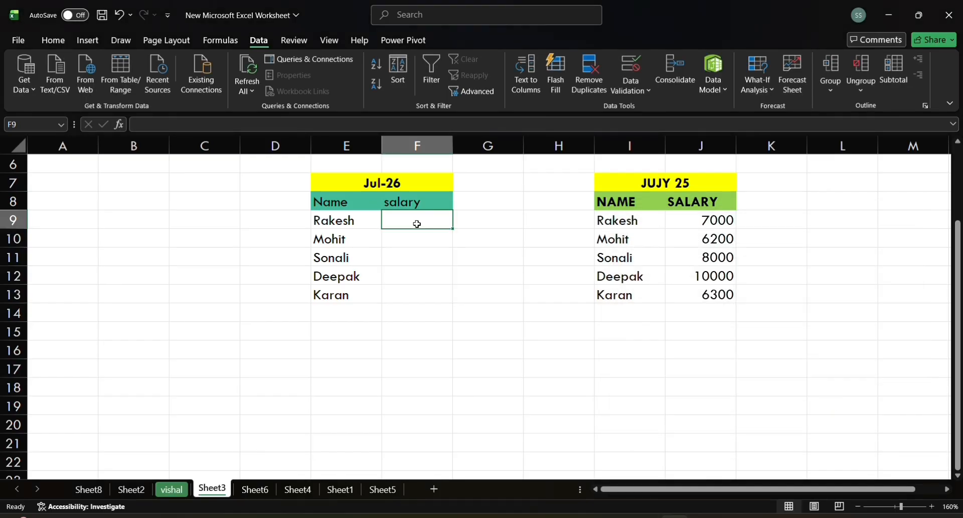
type("4999")
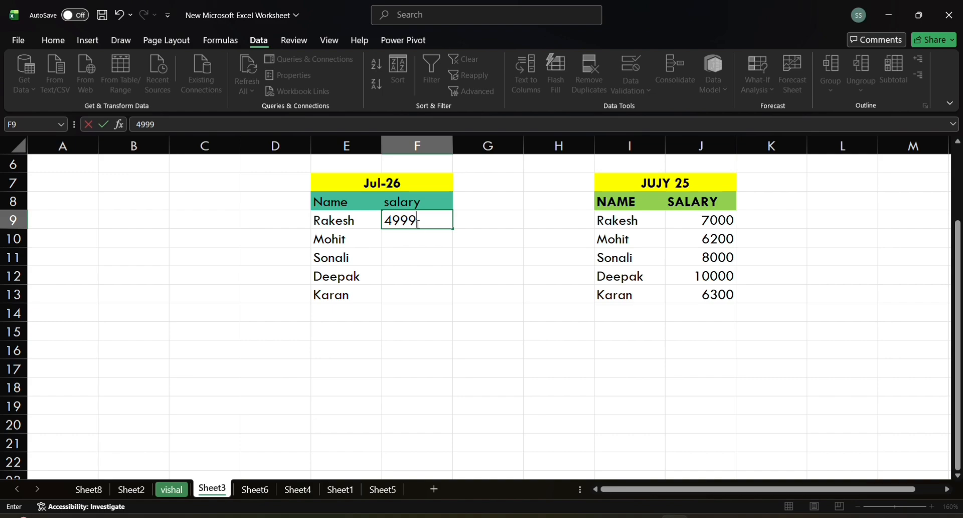
key("Return")
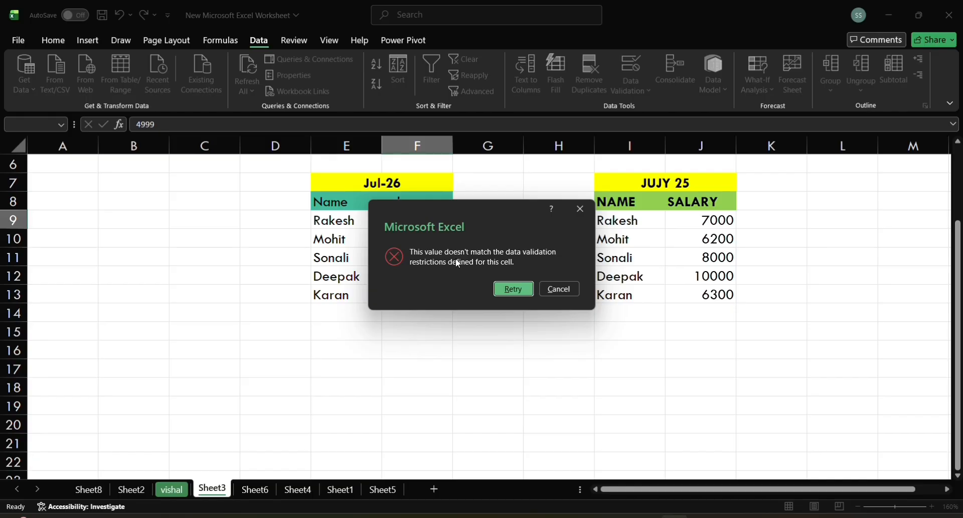
Step: Retry the entry in F9 with a salary of 5000
left_click(515, 288)
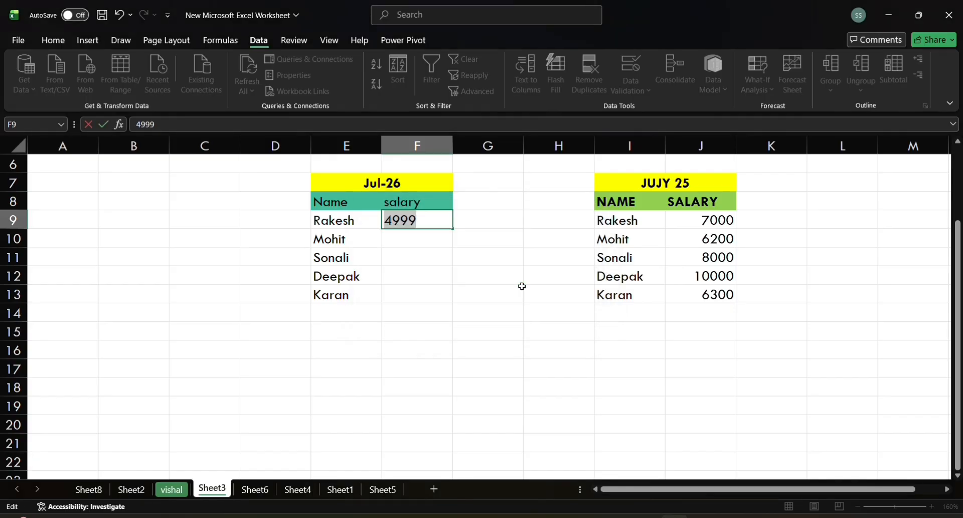
key("BackSpace")
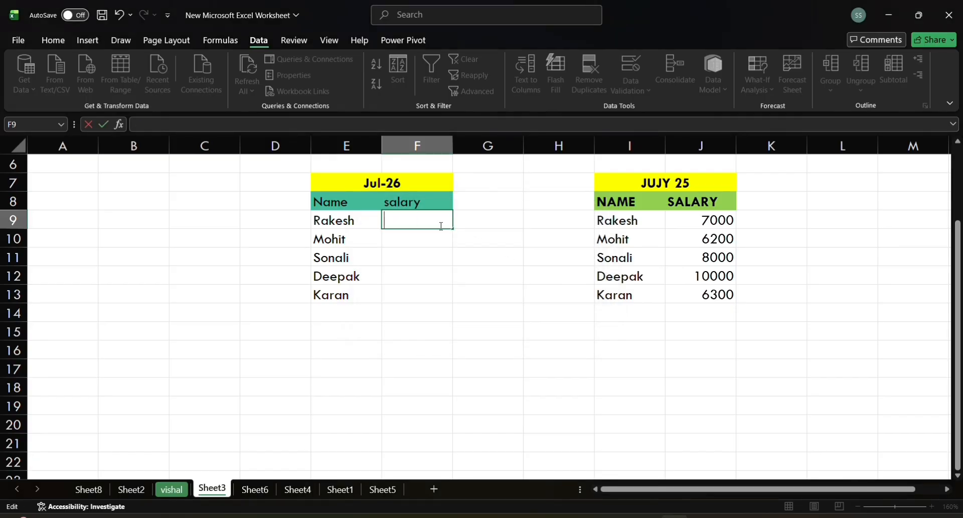
type("5000")
key("Return")
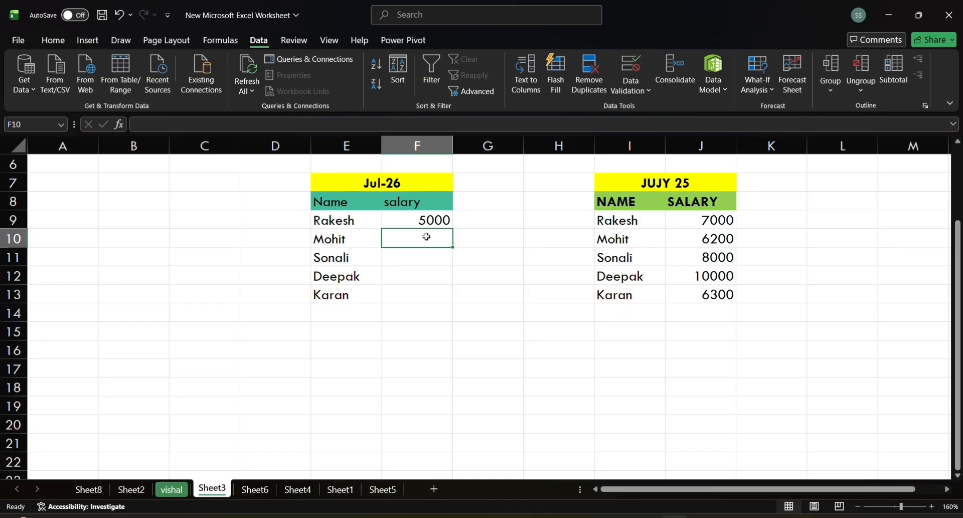
Step: Test the upper validation limit by trying to enter 8001 in salary cell F10
type("8")
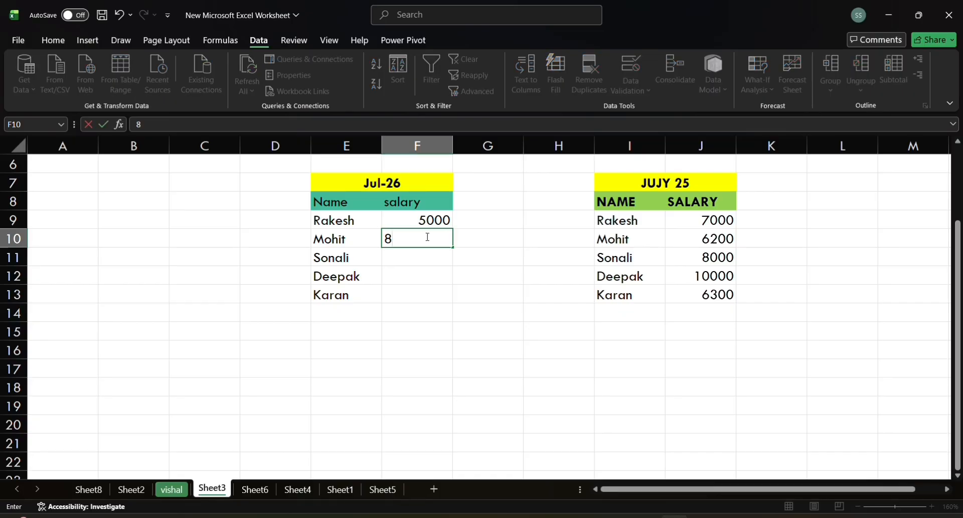
type("001")
key("Return")
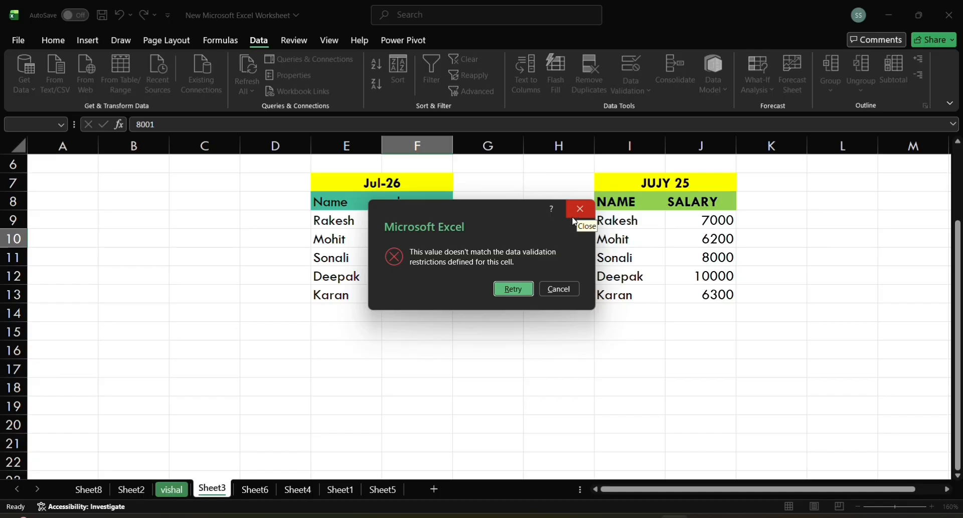
Step: Retry the entry in F10 with a salary of 8000
left_click(512, 290)
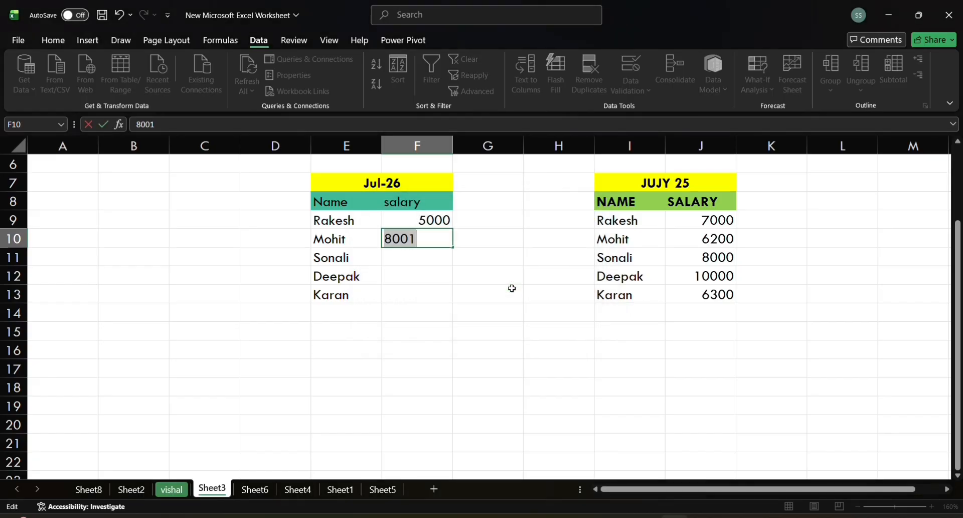
key("BackSpace")
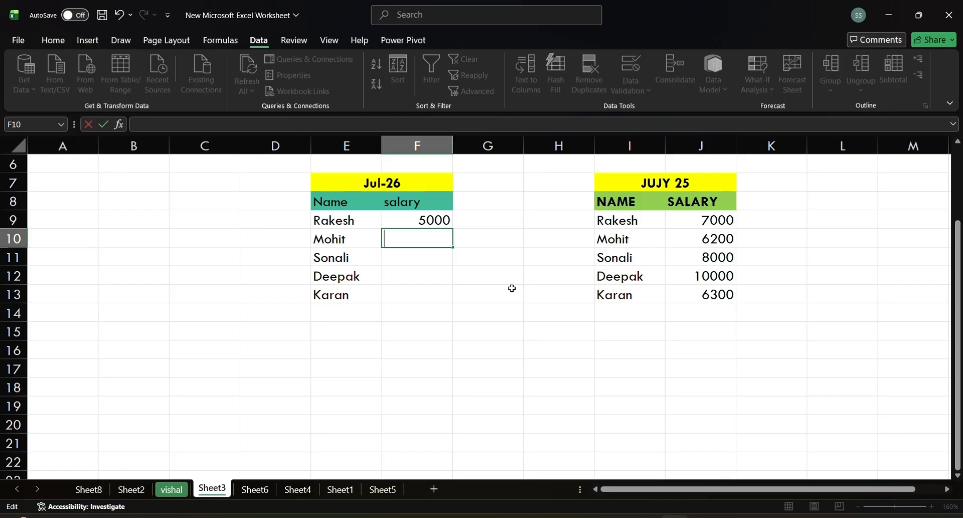
type("8000")
key("Return")
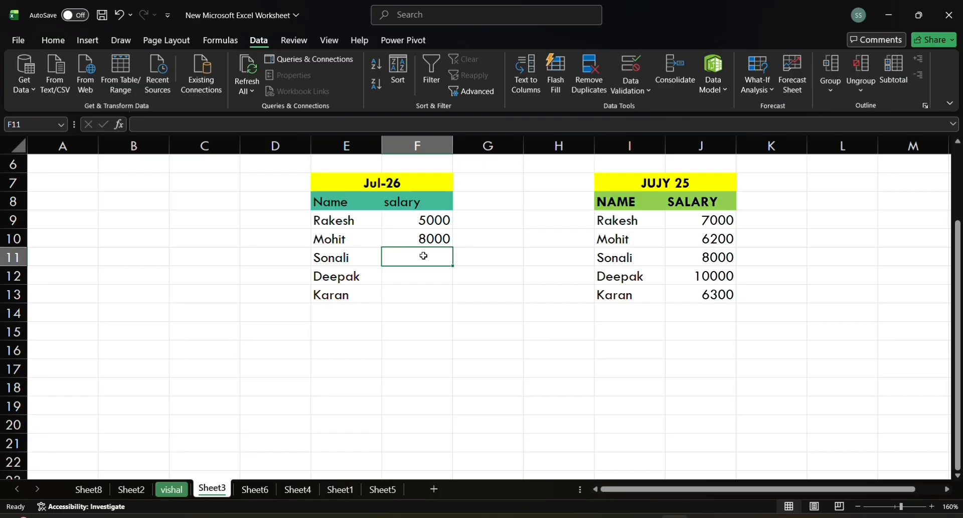
Step: Fill the remaining Jul-26 salary cells F11:F13 with 6000, 7054 and 7500
type("6000")
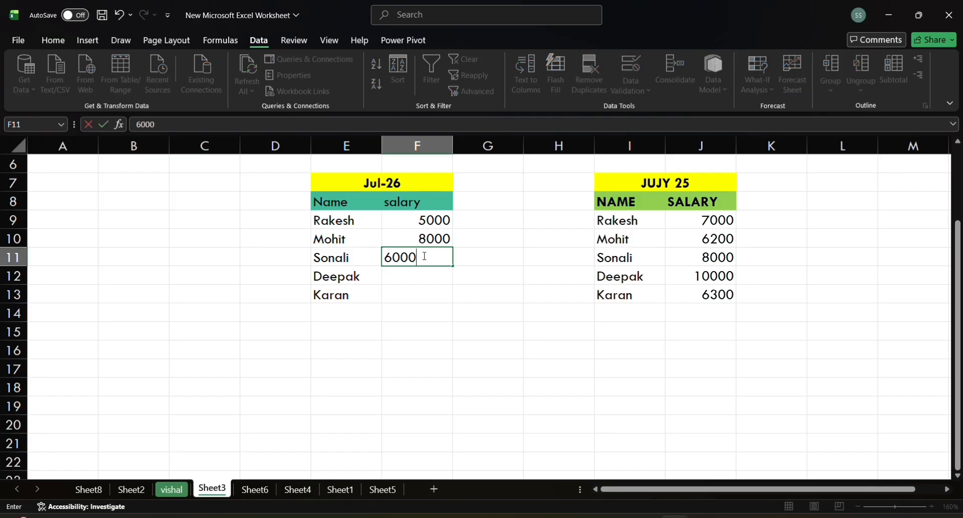
key("Return")
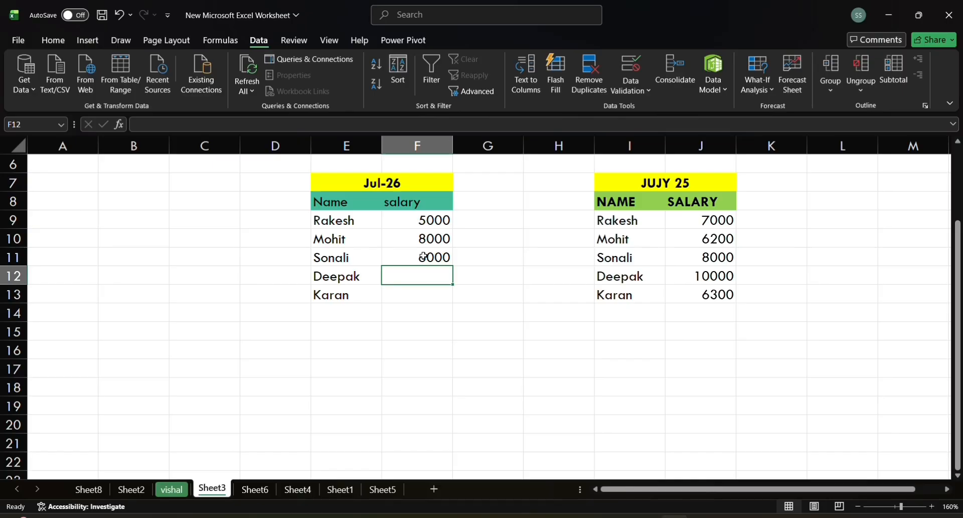
type("7")
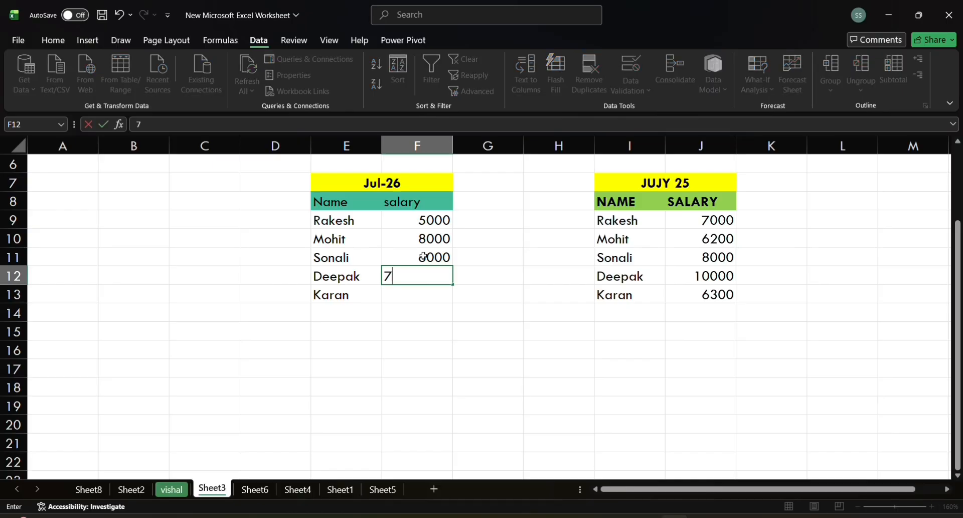
type("054")
key("Return")
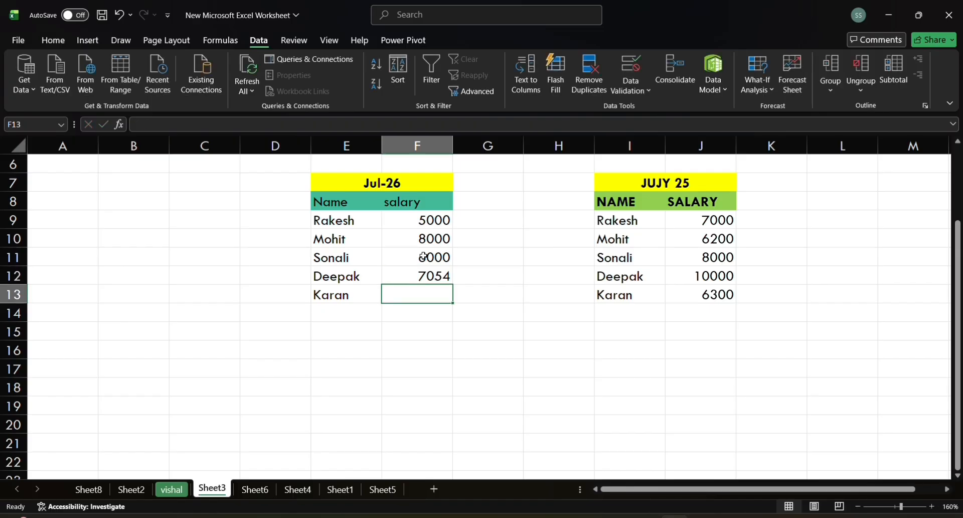
type("7")
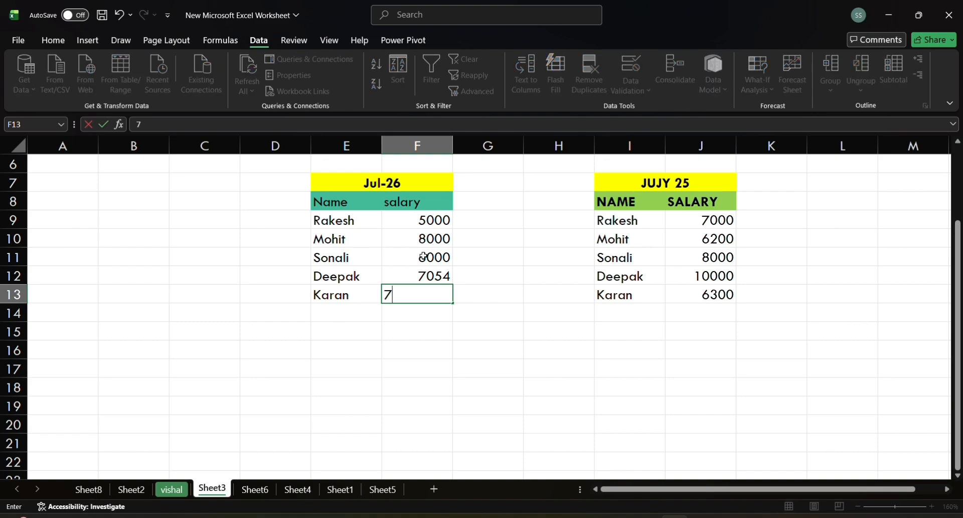
type("500")
key("Return")
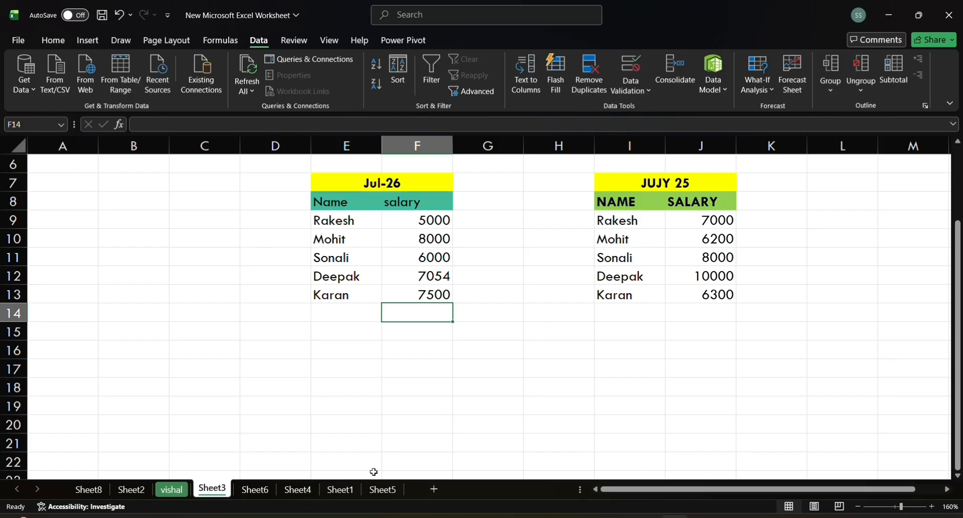
Step: Switch to the attendance table on Sheet6
left_click(341, 489)
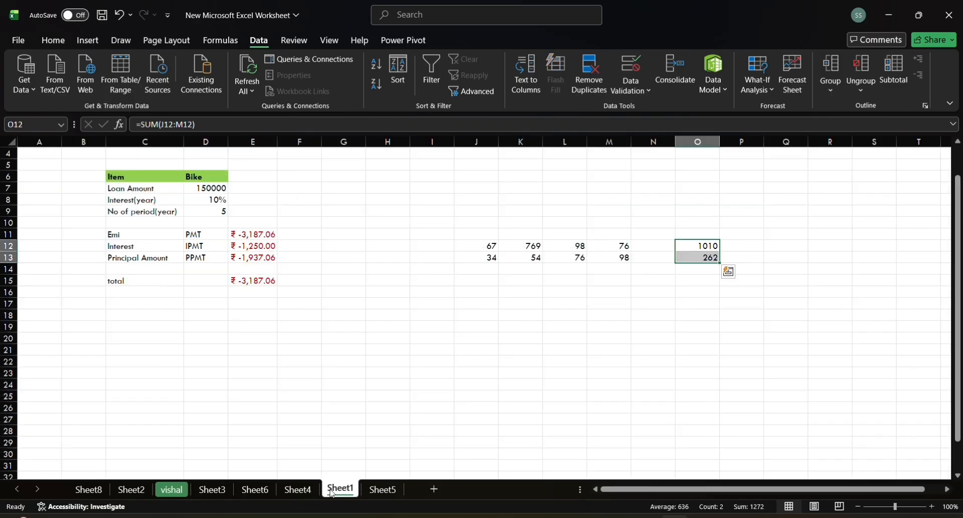
left_click(282, 491)
left_click(255, 489)
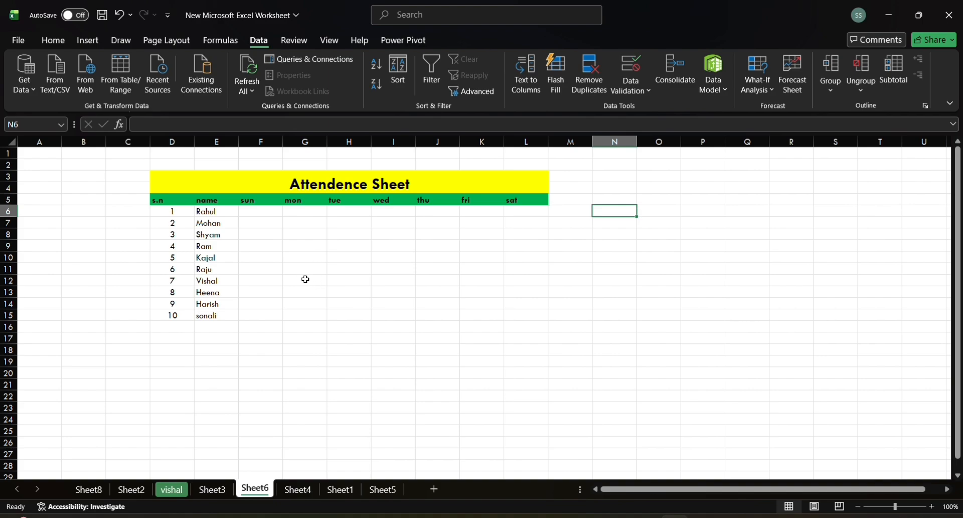
Step: Try sample attendance marks by hand, A in G6 and P in H6, and clear both again
left_click(257, 211)
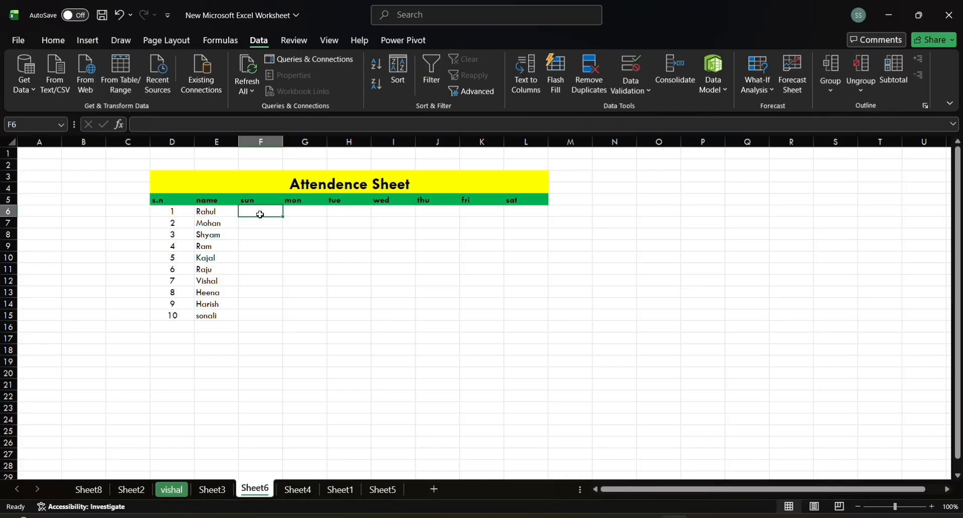
left_click(305, 213)
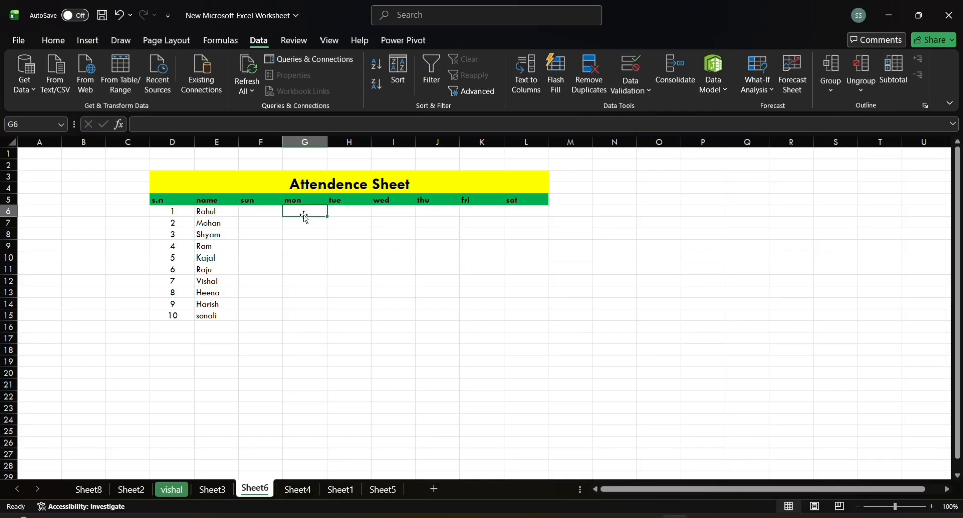
type("A")
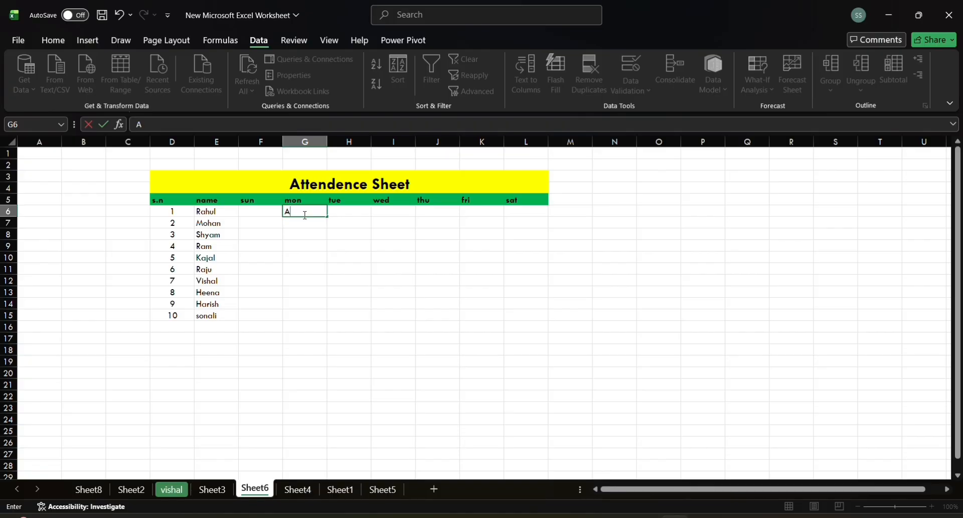
key("Tab")
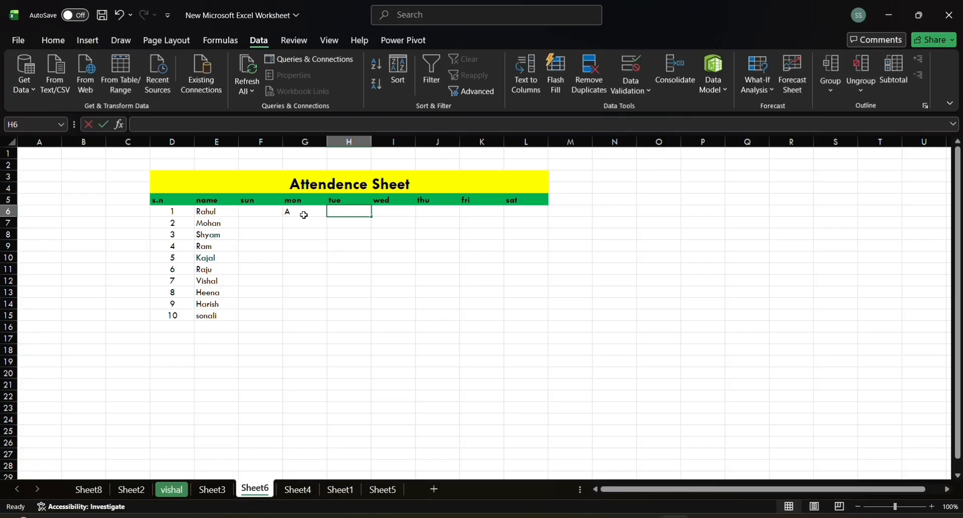
type("P")
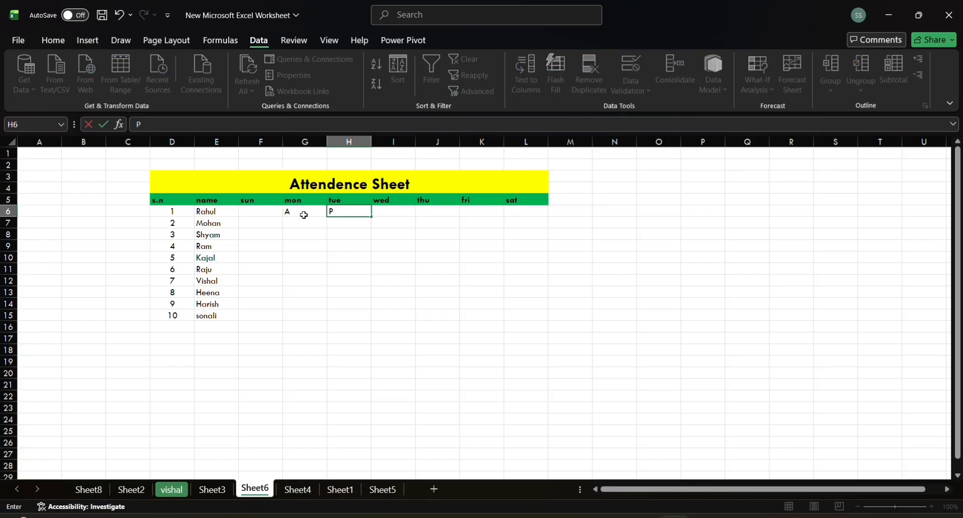
key("BackSpace")
left_click(304, 215)
key("BackSpace")
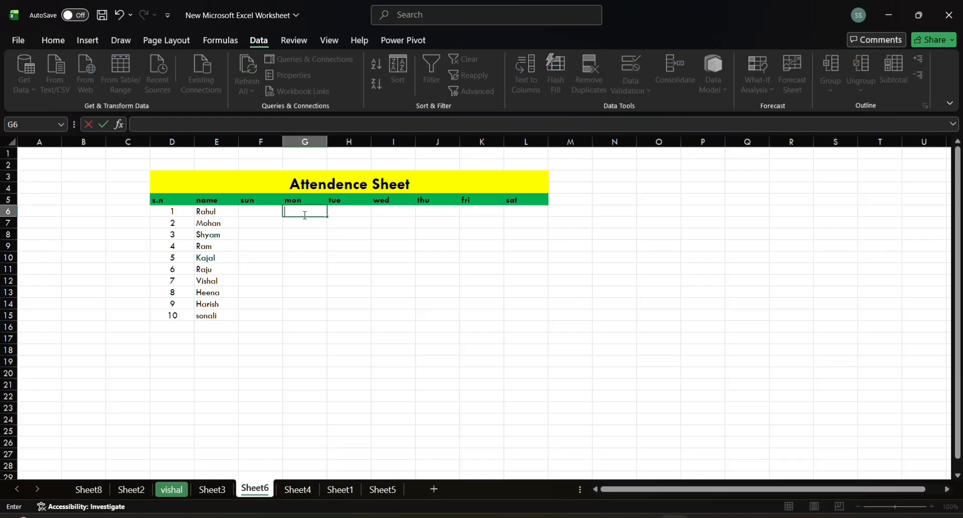
left_click(310, 245)
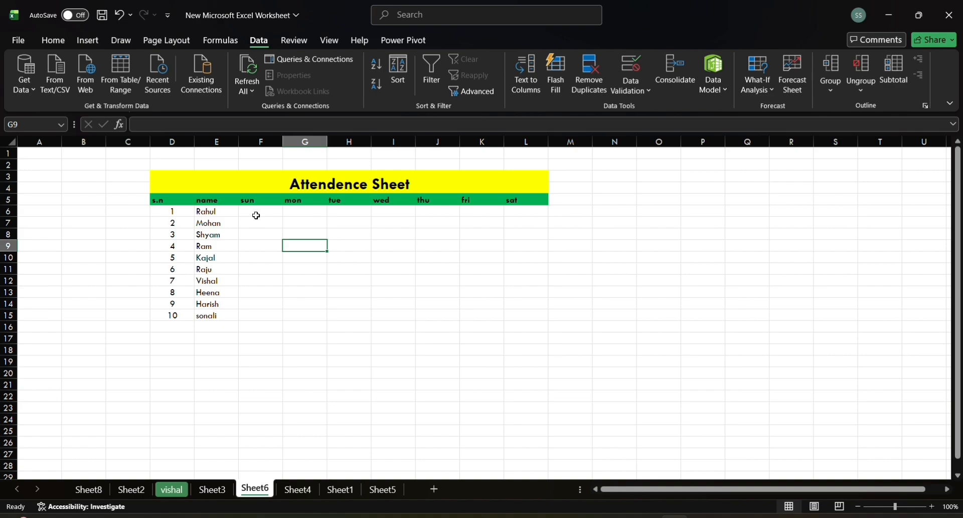
left_click(416, 20)
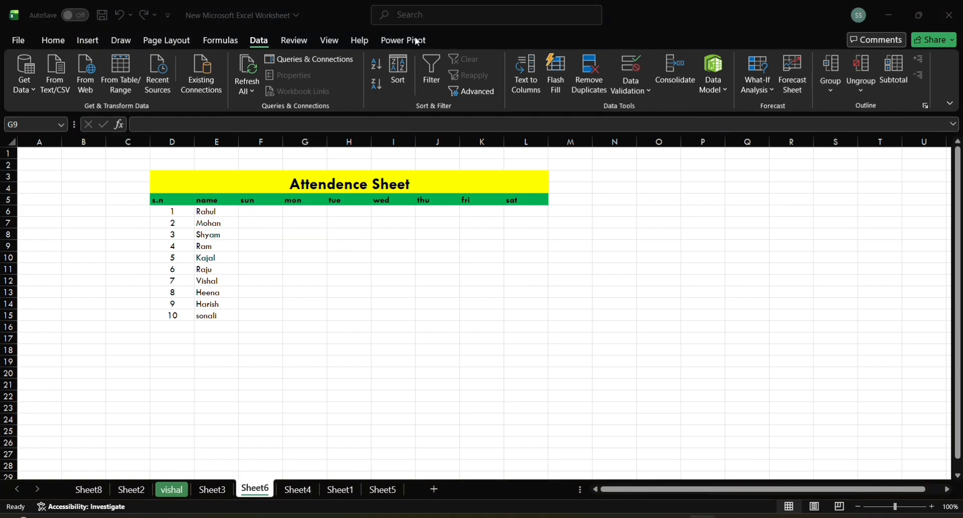
left_click(260, 212)
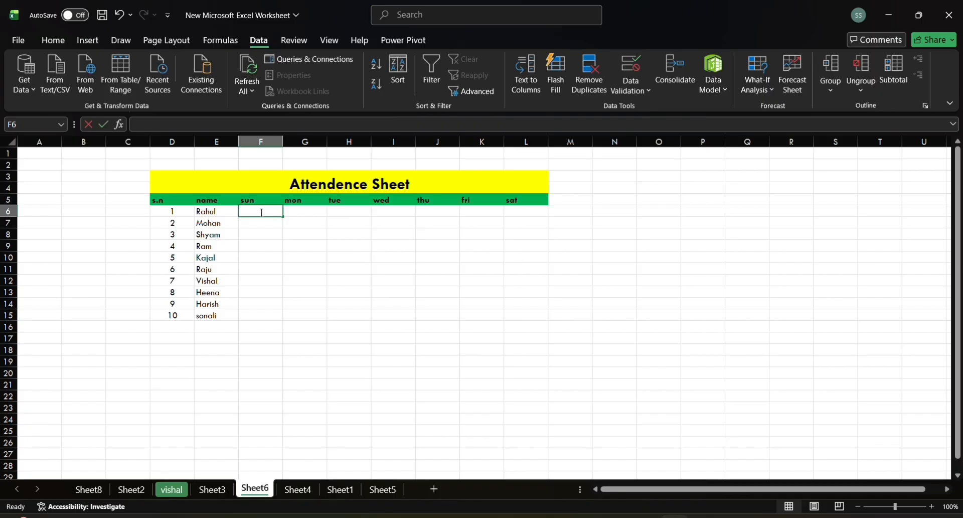
left_click(266, 242)
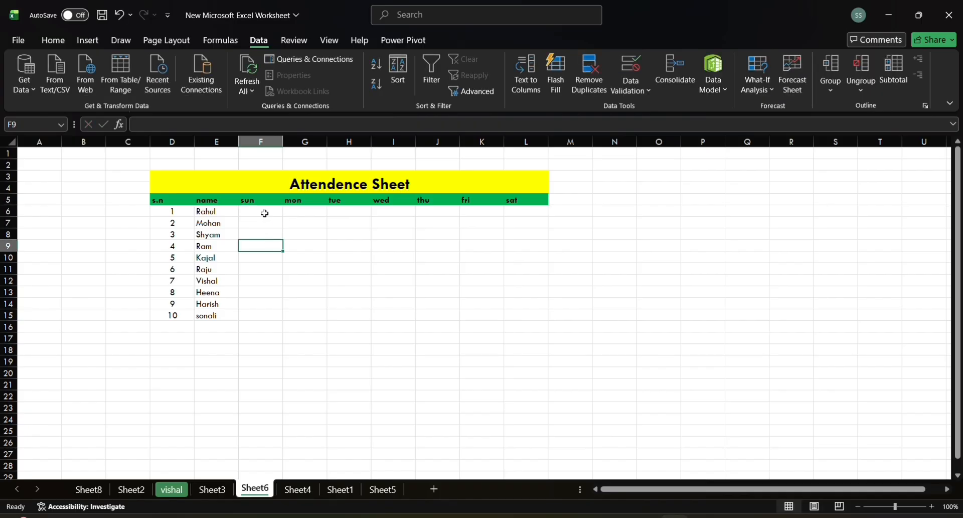
Step: Start a data validation rule for the attendance cells F6:L15 that allows only values from a list
left_click(261, 209)
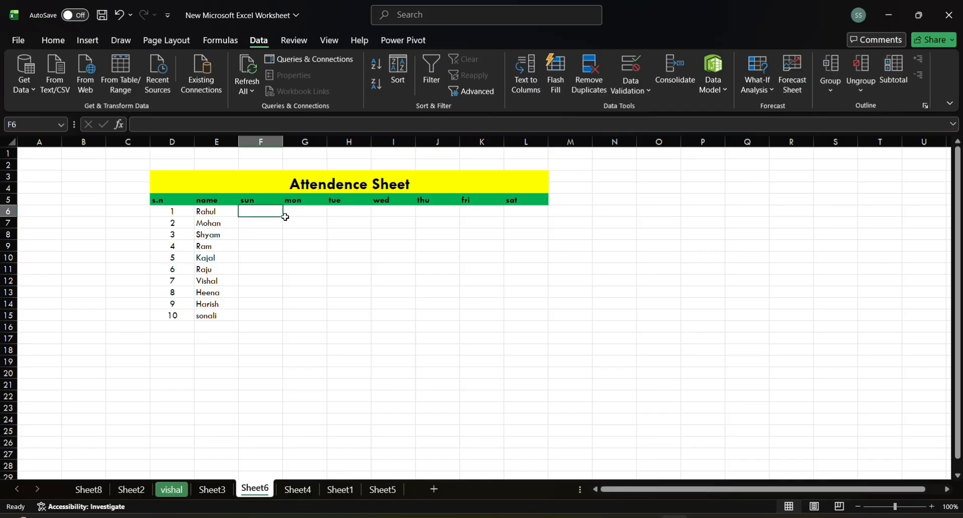
left_click_drag(283, 215, 550, 362)
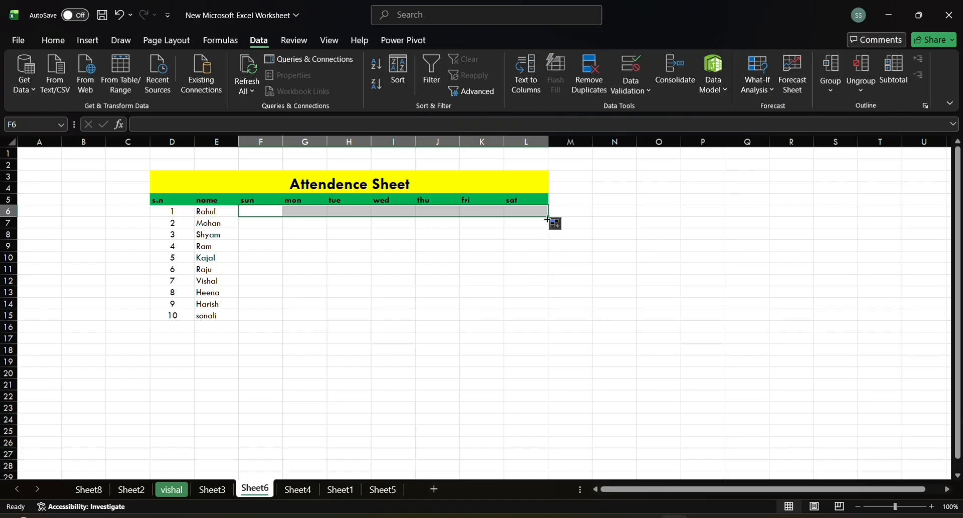
left_click_drag(549, 216, 555, 317)
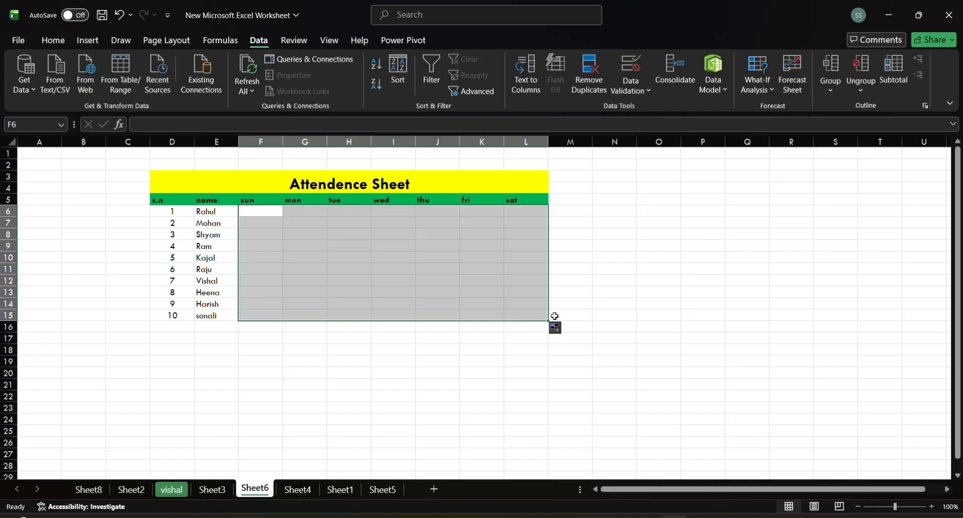
left_click(647, 90)
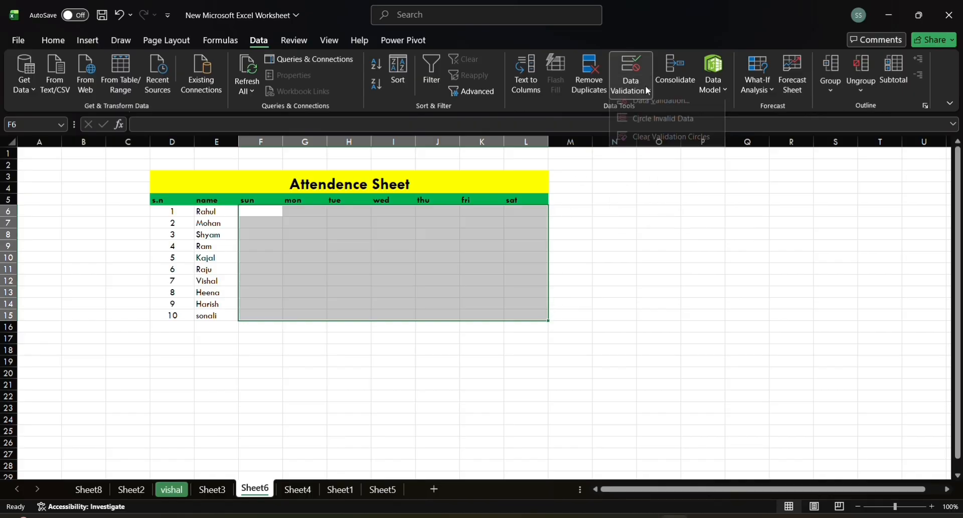
left_click(658, 107)
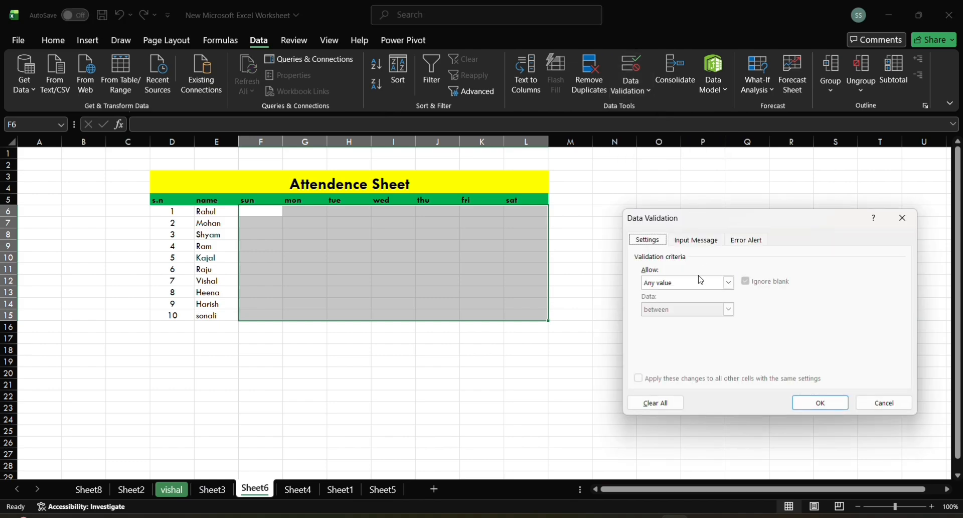
left_click(731, 284)
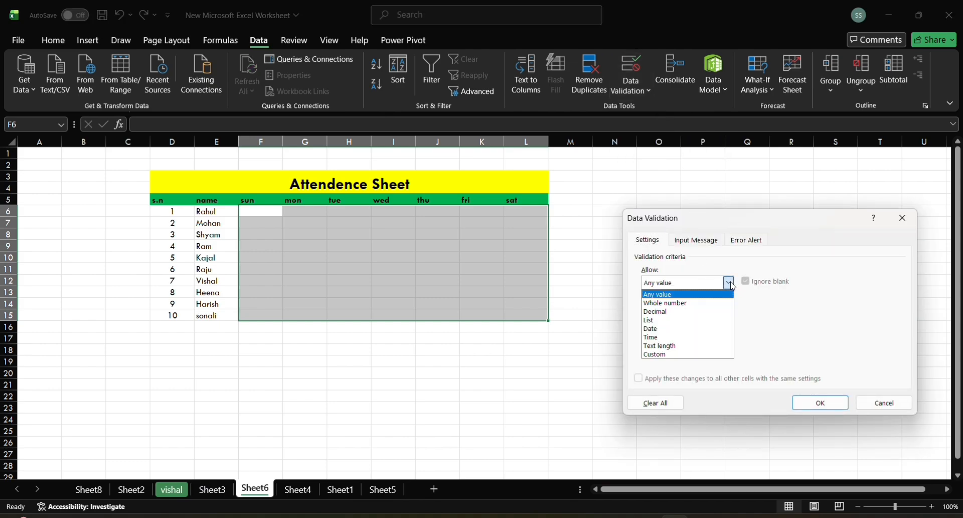
left_click(672, 320)
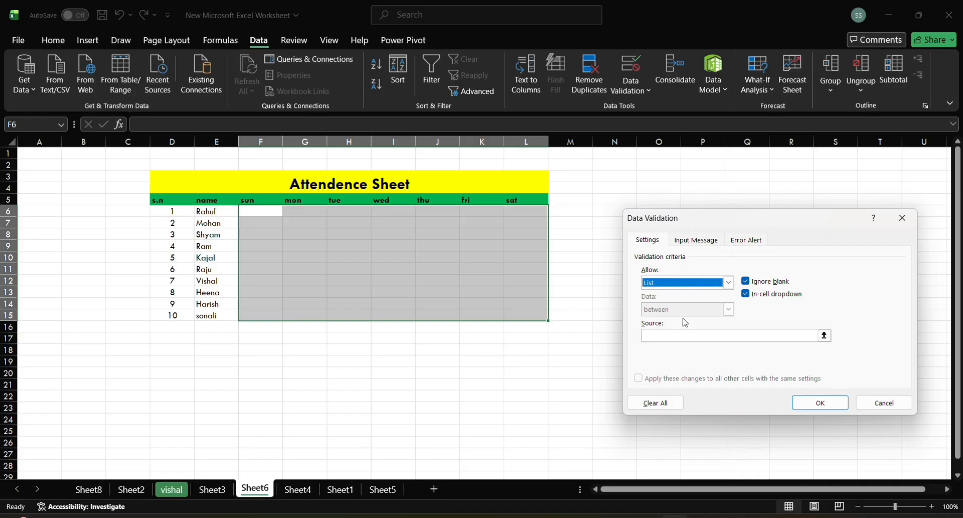
Step: Set the list source to A,P,H and apply the validation rule
left_click(689, 333)
left_click(682, 336)
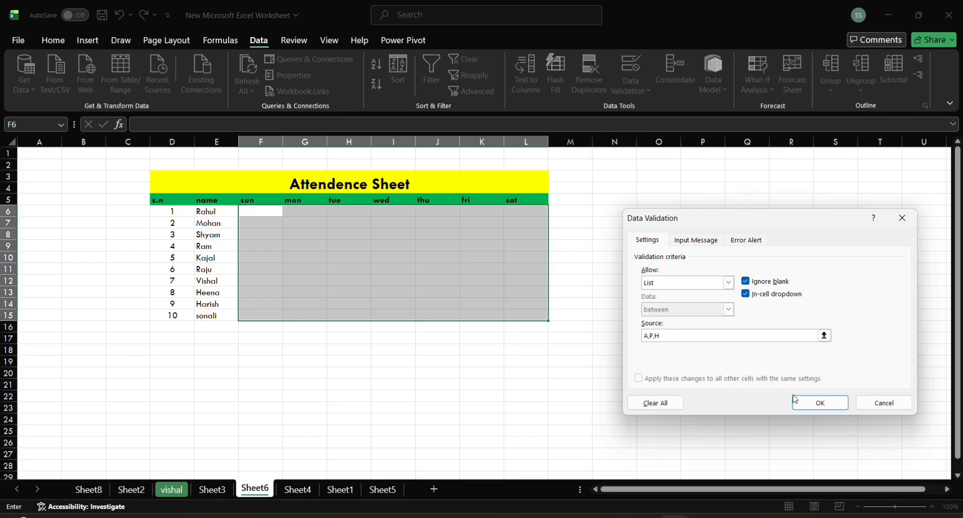
left_click(806, 405)
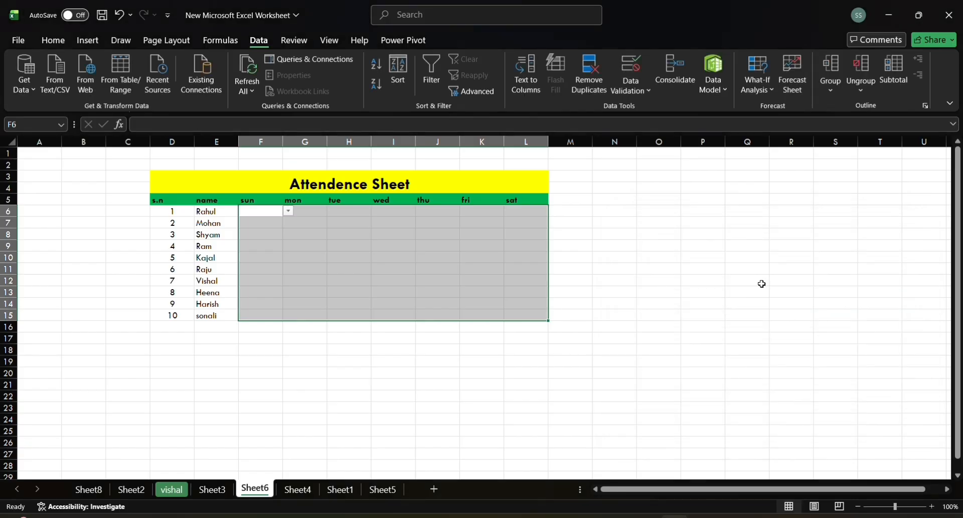
Step: Choose H from the in-cell list as the Sunday attendance mark in F6
left_click(247, 210)
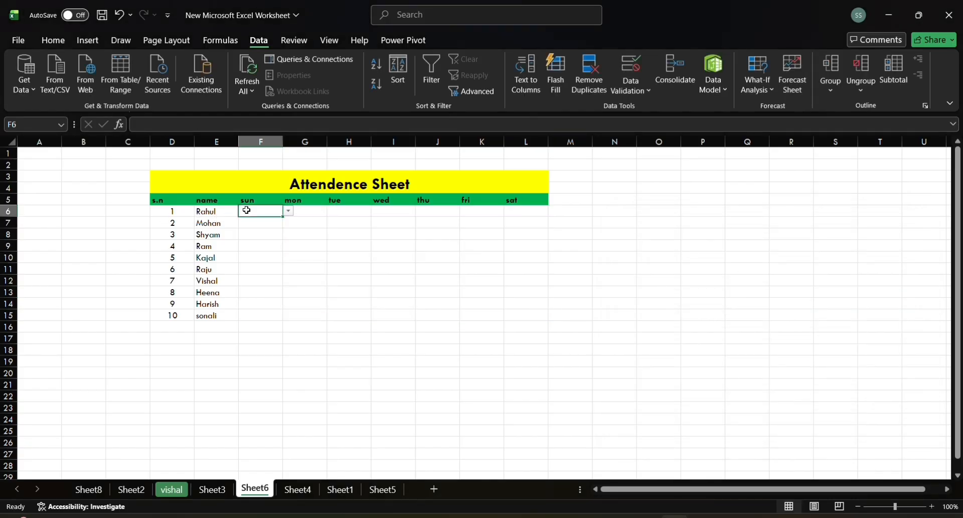
left_click(289, 211)
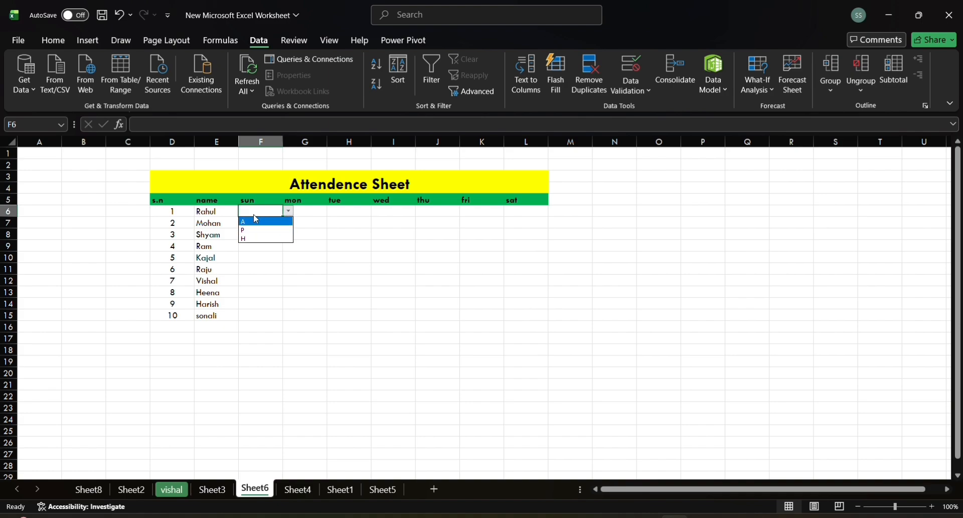
left_click(254, 239)
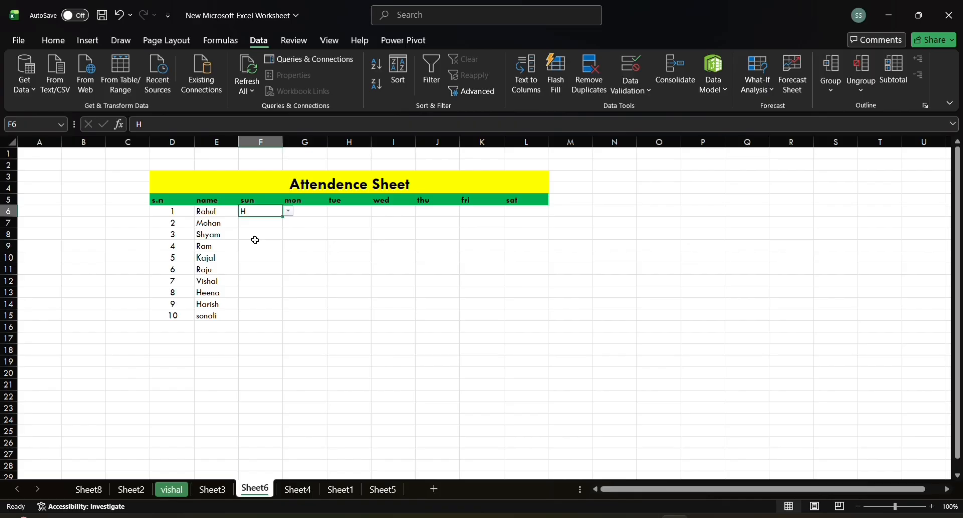
Step: Choose the Monday attendance marks from the in-cell lists, A in G6 and P in G9
left_click(316, 213)
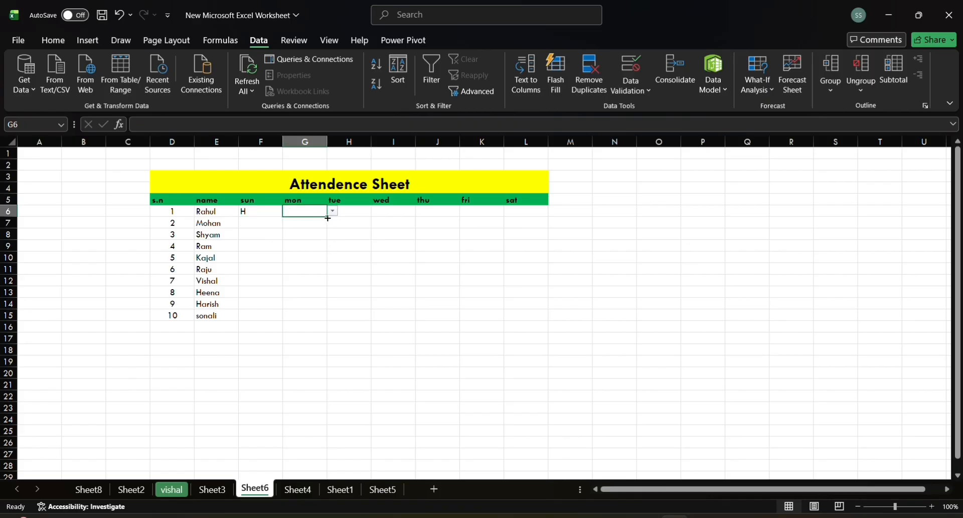
left_click(334, 211)
left_click(321, 222)
left_click(319, 242)
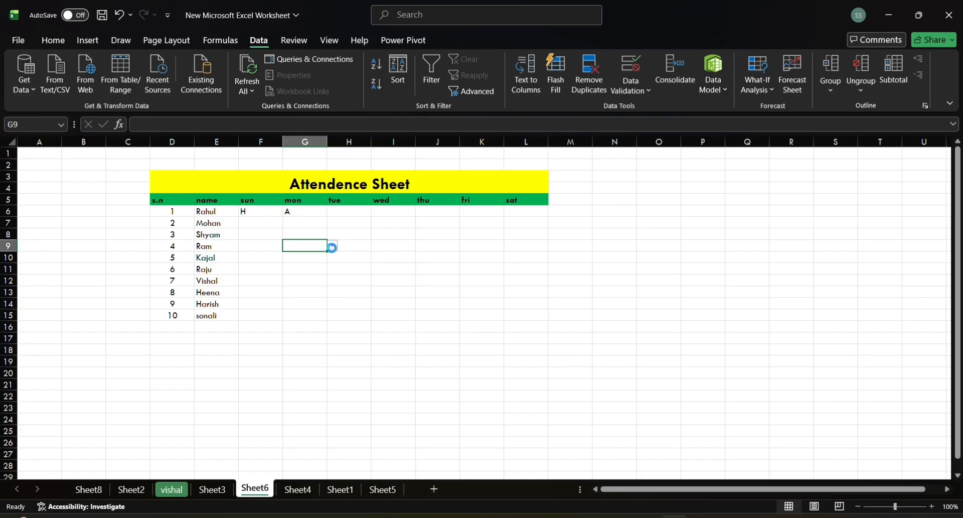
left_click(333, 245)
left_click(316, 264)
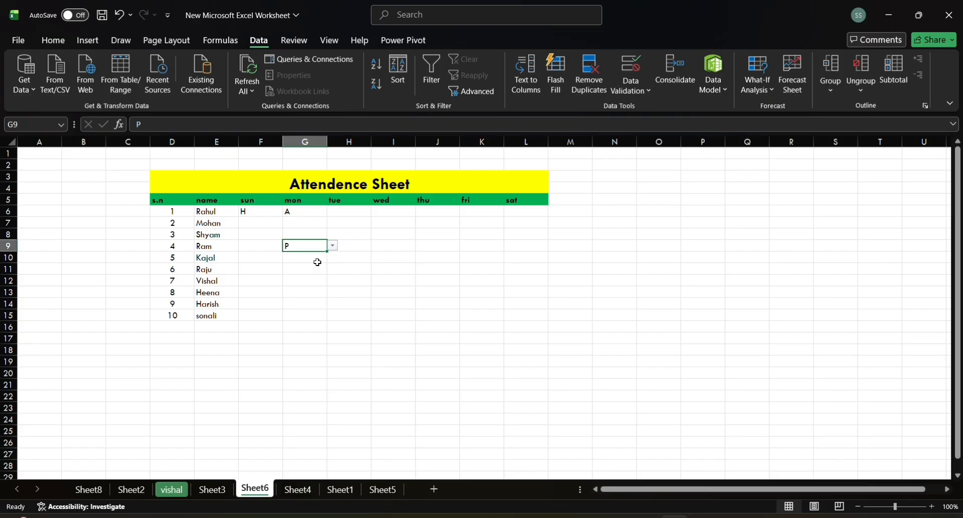
left_click(368, 229)
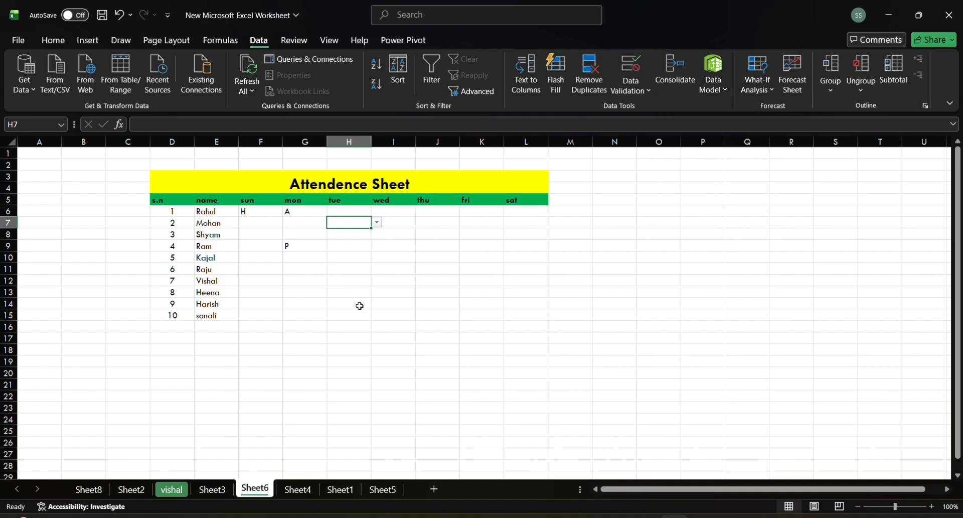
Step: On Sheet3, start a Consolidate operation at cell P15 with Sum as the function
left_click(290, 489)
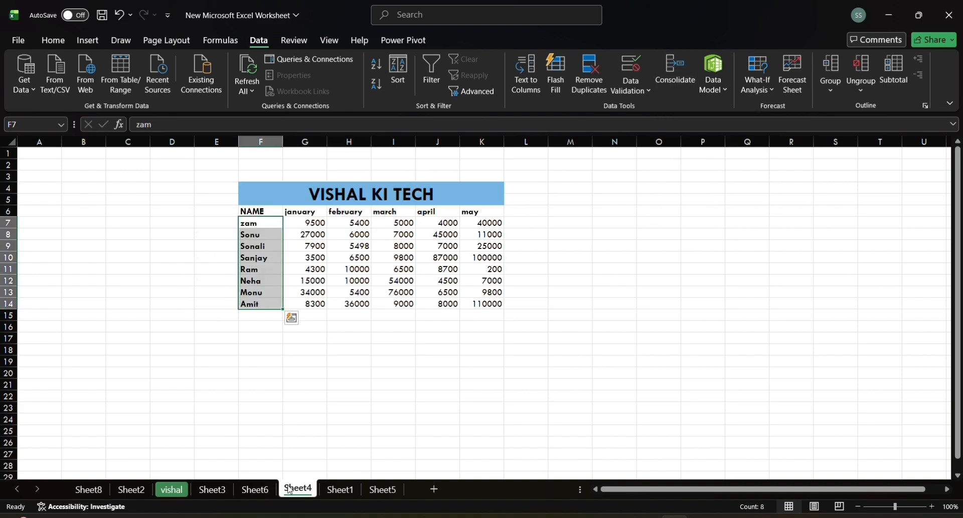
left_click(212, 493)
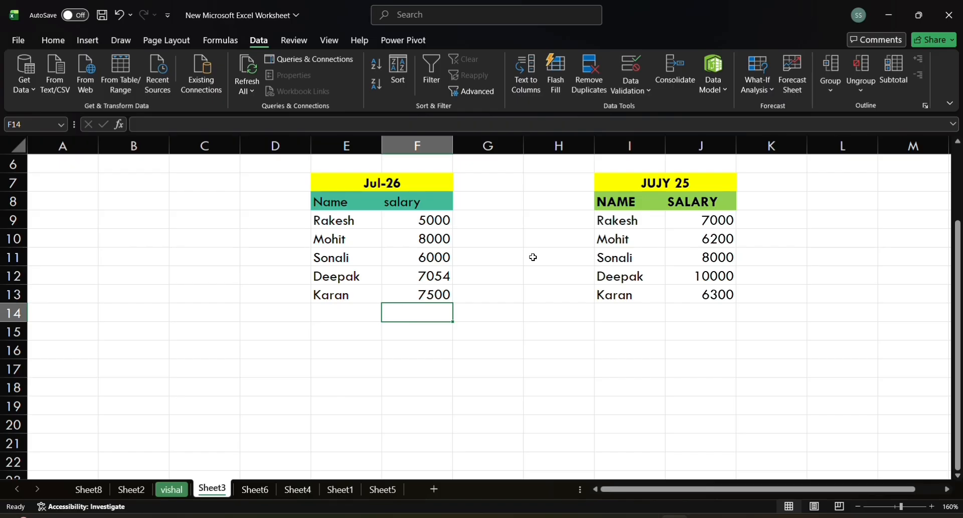
left_click(433, 221)
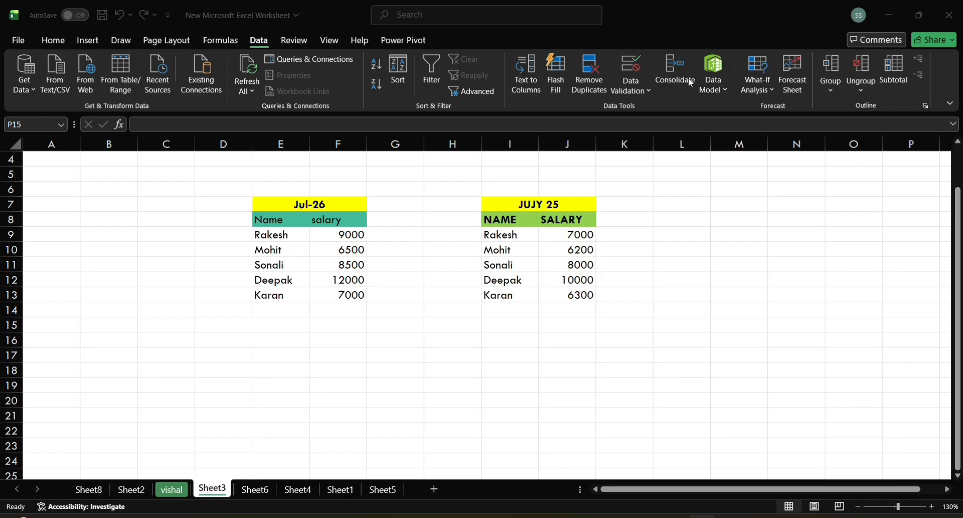
left_click(672, 70)
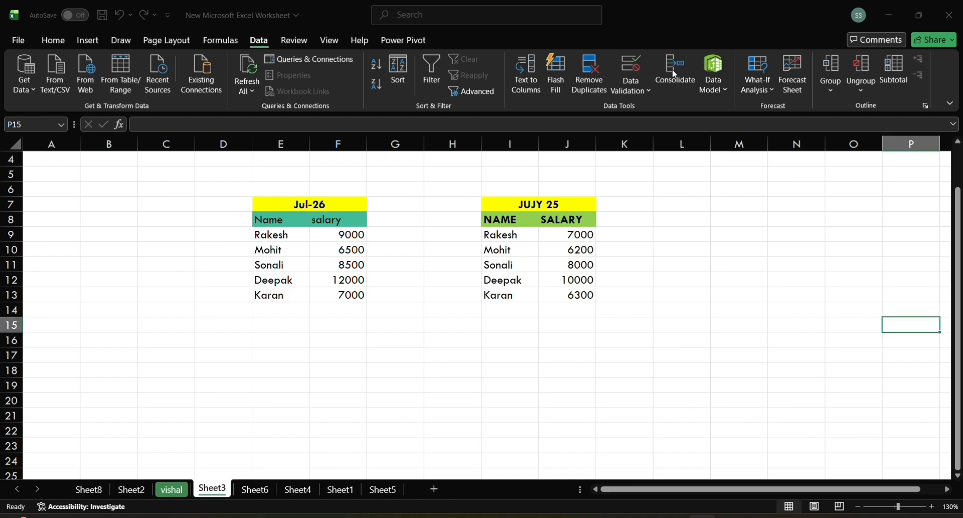
left_click(675, 74)
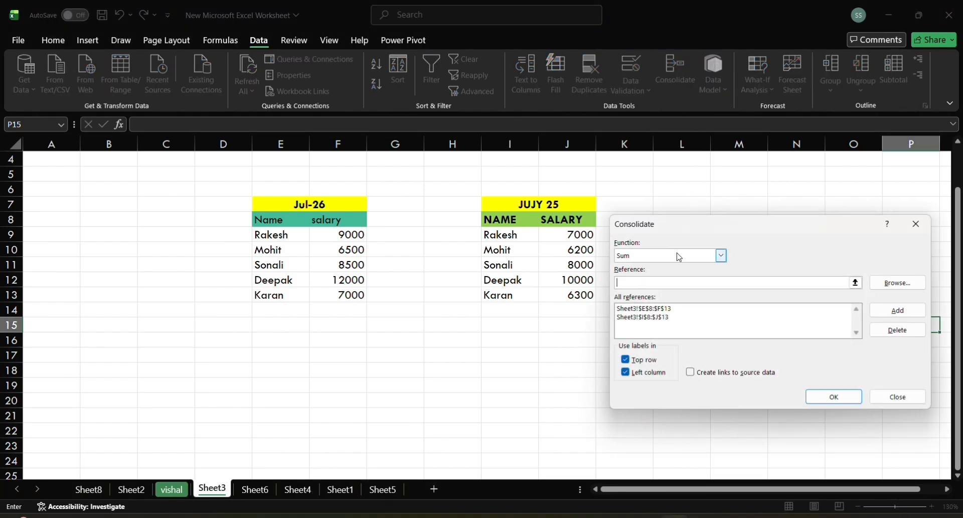
left_click(723, 257)
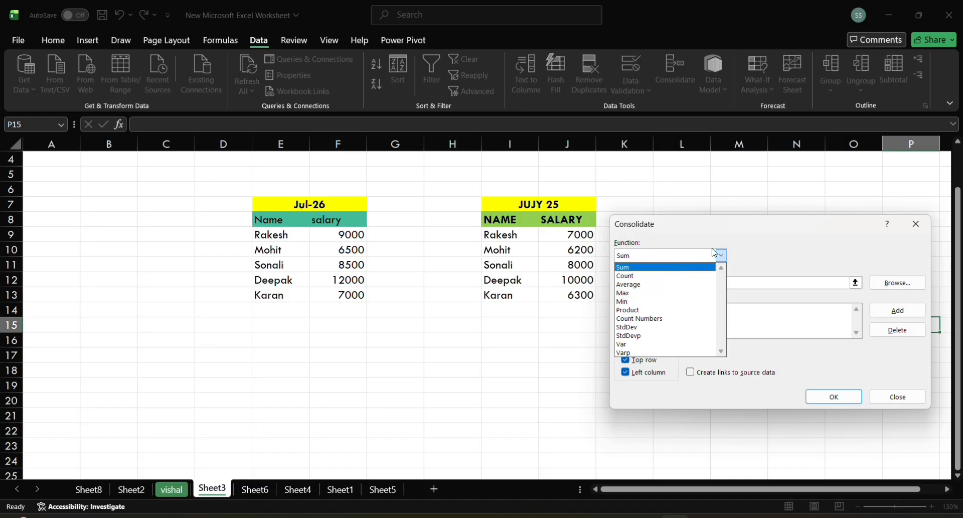
left_click(723, 256)
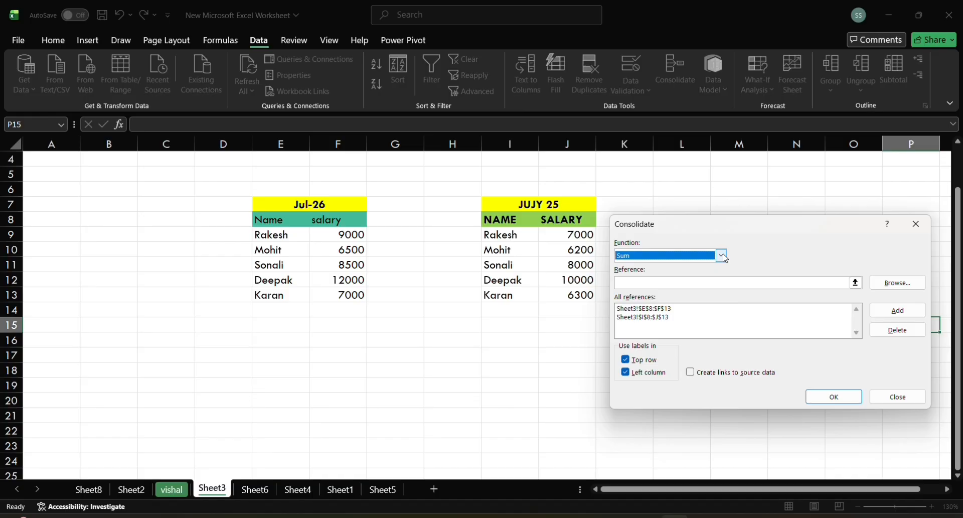
Step: Delete the existing references to E8:F13 and I8:J13 from the consolidation
left_click(703, 283)
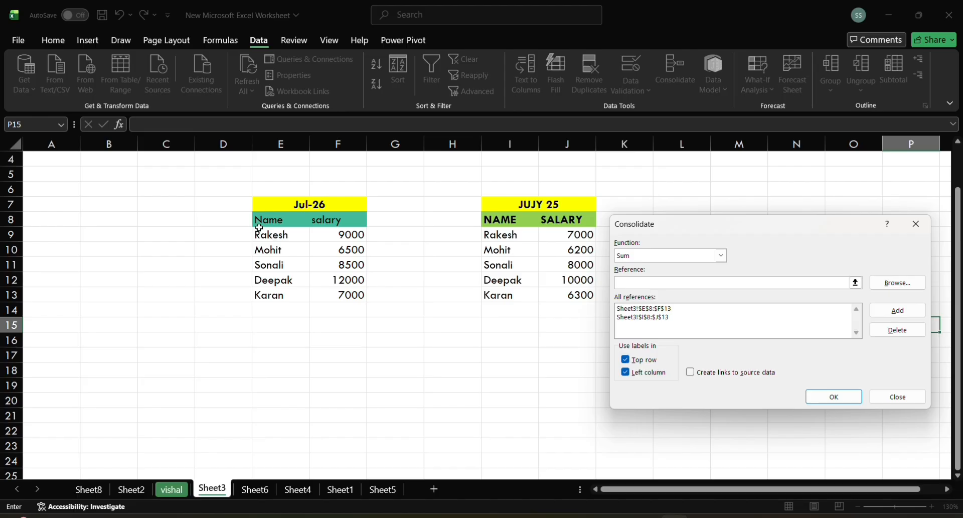
left_click_drag(270, 216, 352, 297)
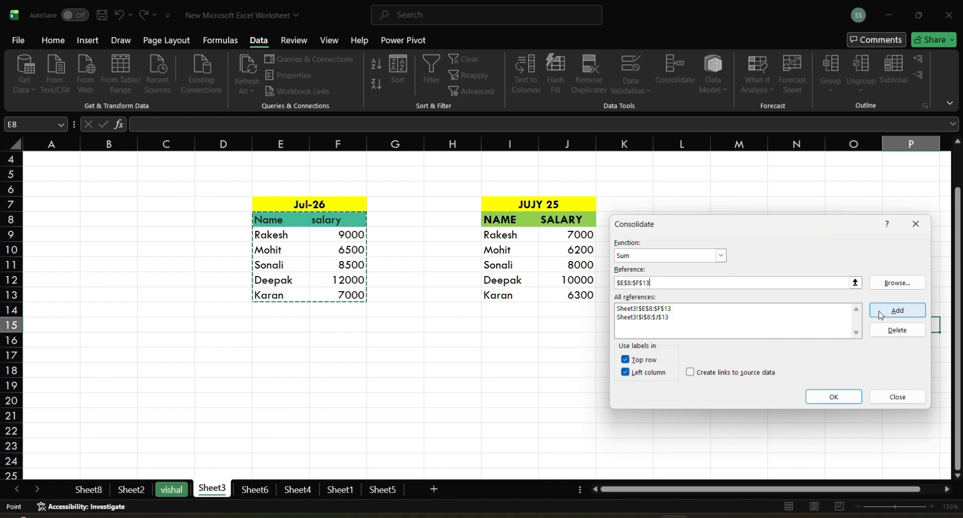
left_click(809, 309)
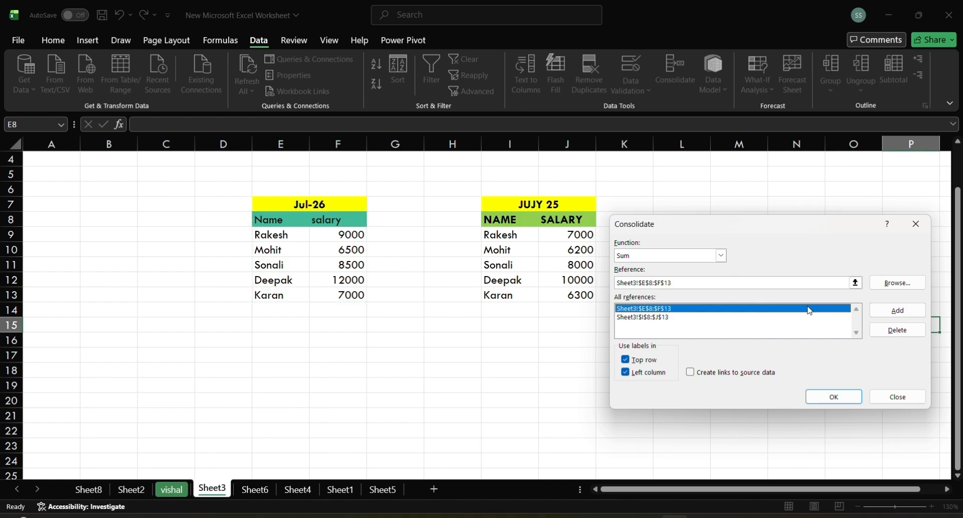
left_click(897, 332)
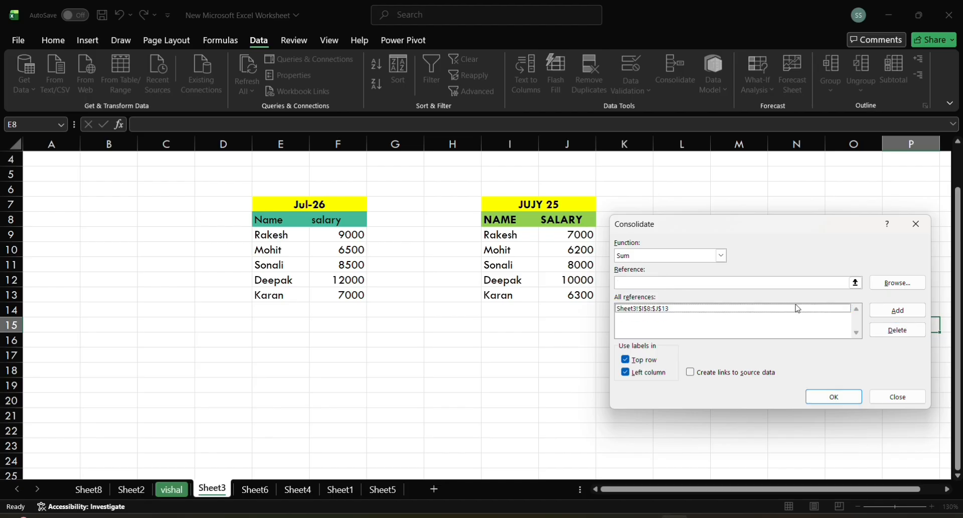
left_click(797, 308)
left_click(912, 331)
Step: Add the Jul-26 table, E8:F13 including its headers, as a consolidation reference
left_click(685, 286)
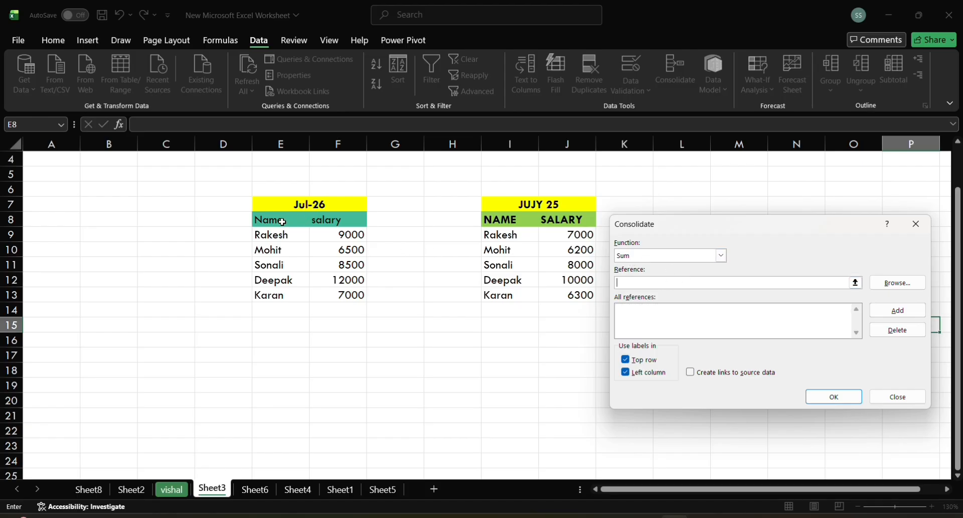
left_click_drag(259, 219, 340, 289)
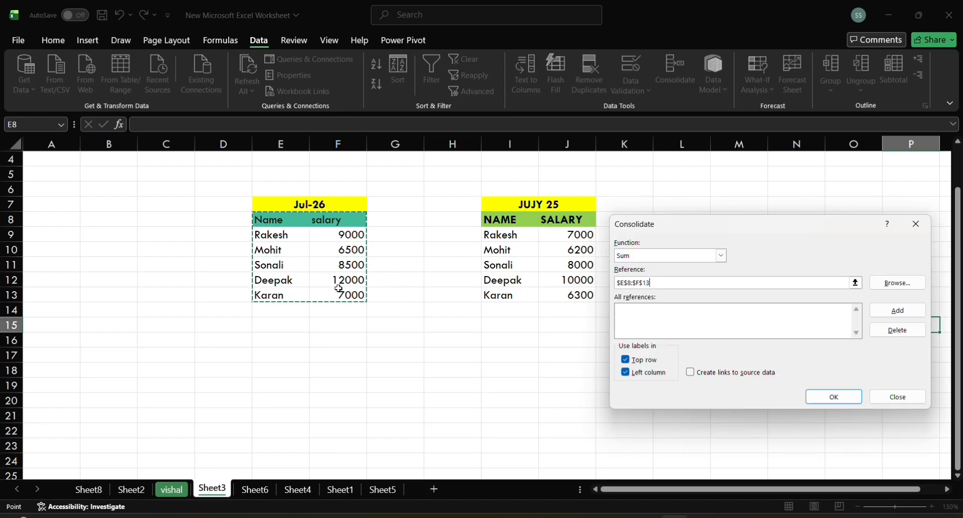
left_click(898, 310)
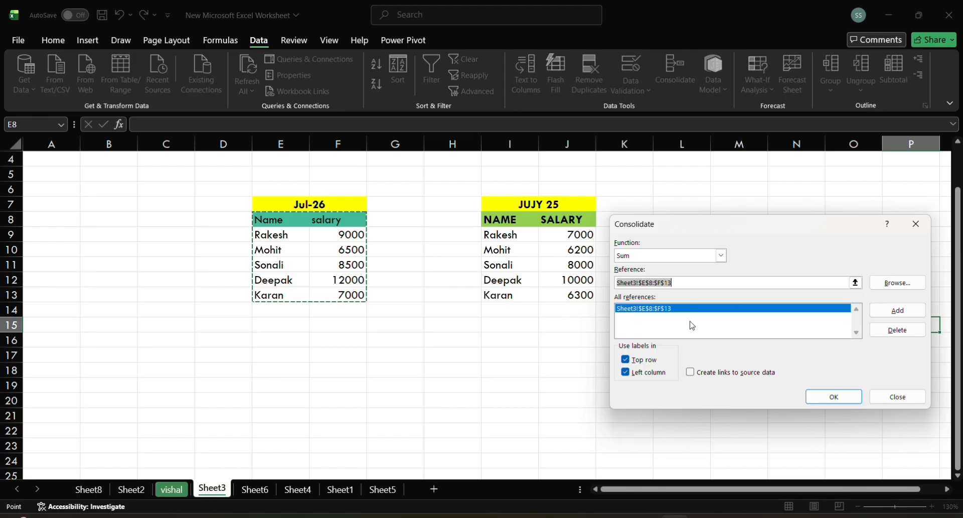
Step: Clear the reference entry and add the JUJY 25 table, I8:J13, as the second consolidation reference
left_click(690, 283)
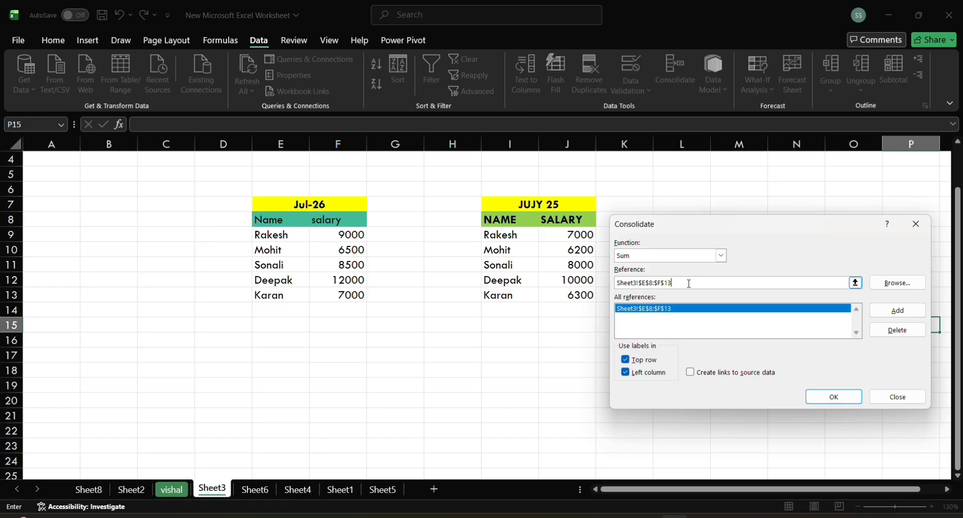
key("BackSpace")
key("BackSpace")
key("BackSpace")
key("BackSpace")
key("BackSpace")
key("BackSpace")
key("BackSpace")
key("BackSpace")
key("BackSpace")
key("BackSpace")
key("BackSpace")
key("BackSpace")
key("BackSpace")
key("BackSpace")
key("BackSpace")
key("BackSpace")
key("BackSpace")
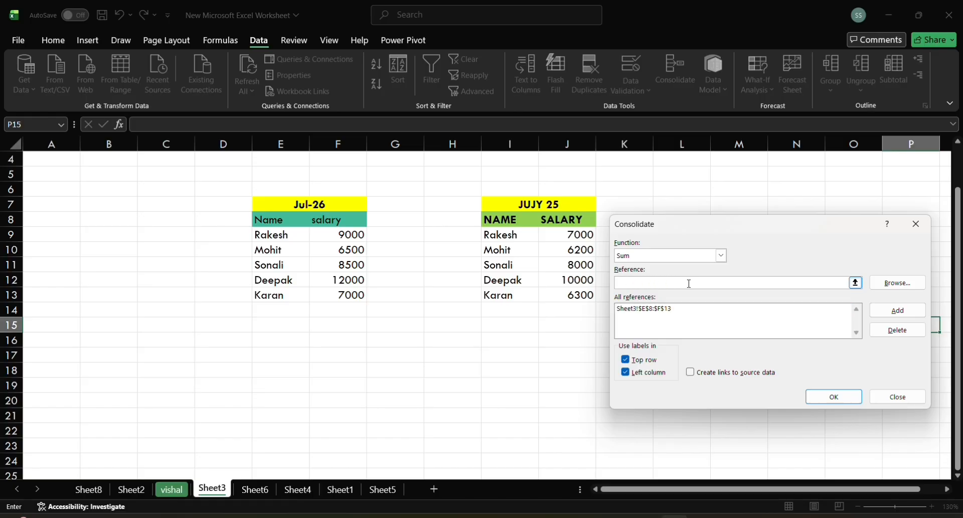
left_click(497, 218)
left_click_drag(497, 218, 549, 299)
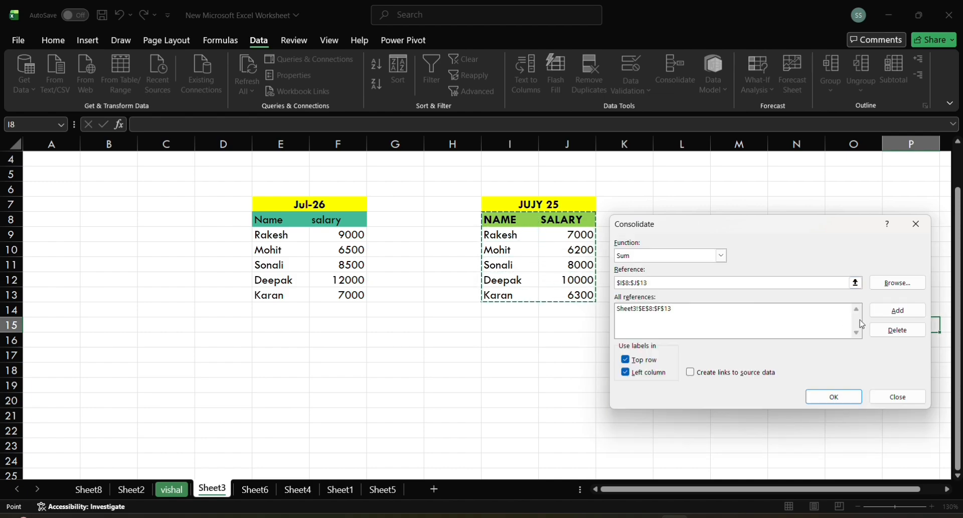
left_click(888, 311)
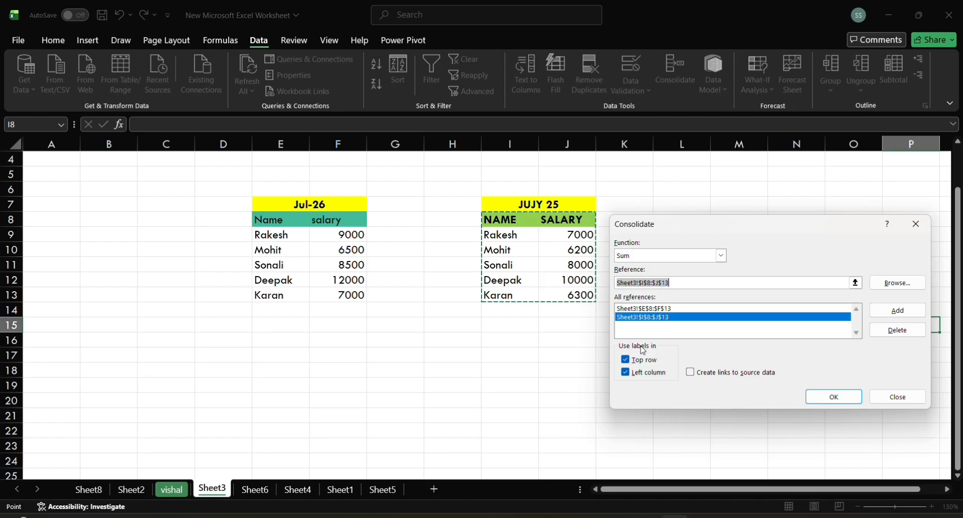
Step: Pick K7 as the current reference, run the consolidation into P15, and review the resulting table
left_click(694, 189)
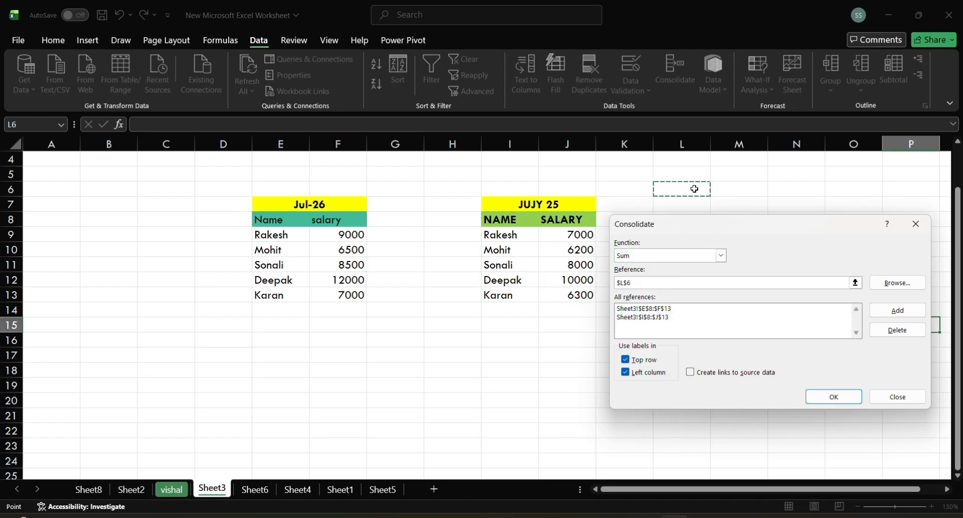
left_click(637, 208)
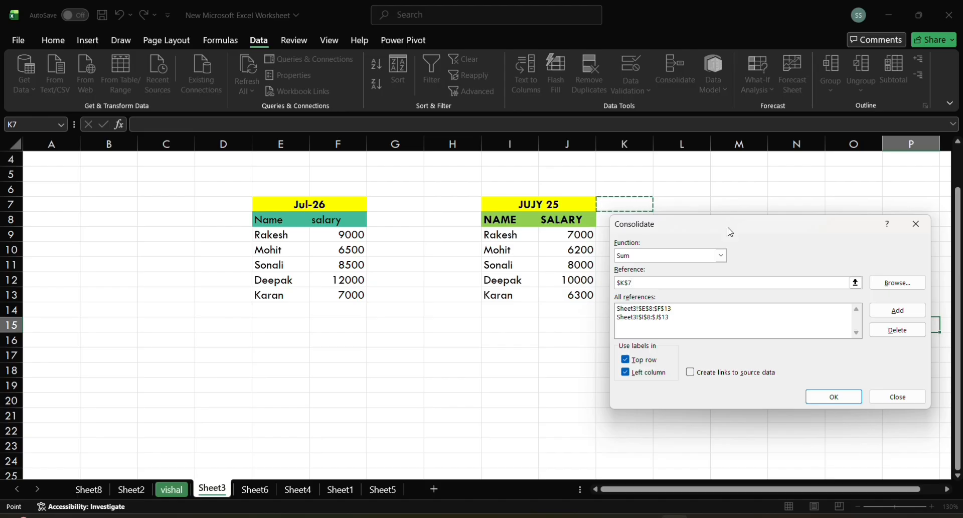
left_click(833, 396)
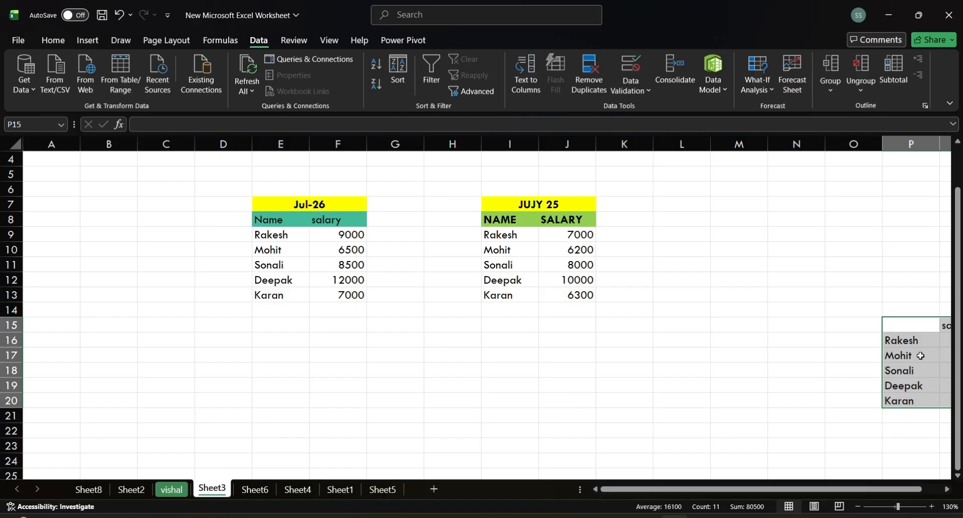
scroll(922, 355, "down", 2)
scroll(922, 355, "up", 1)
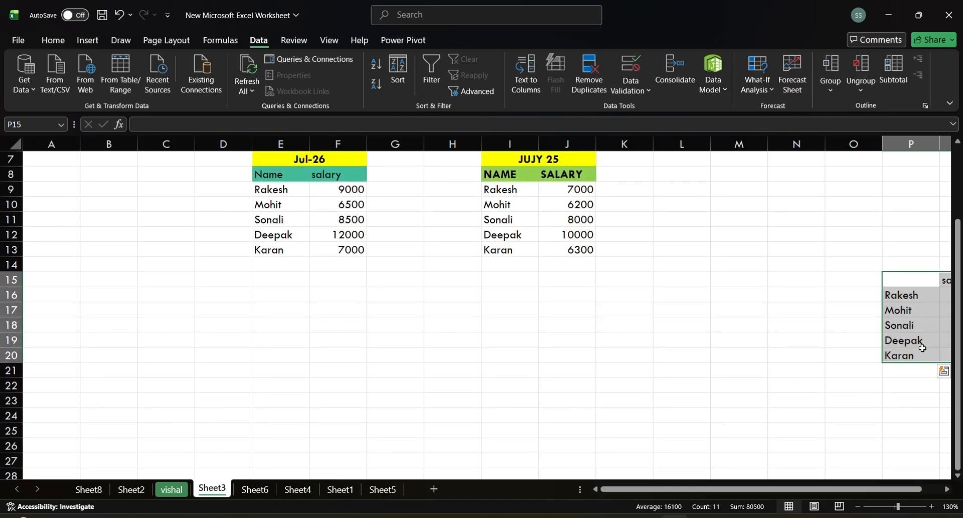
left_click_drag(923, 348, 903, 329)
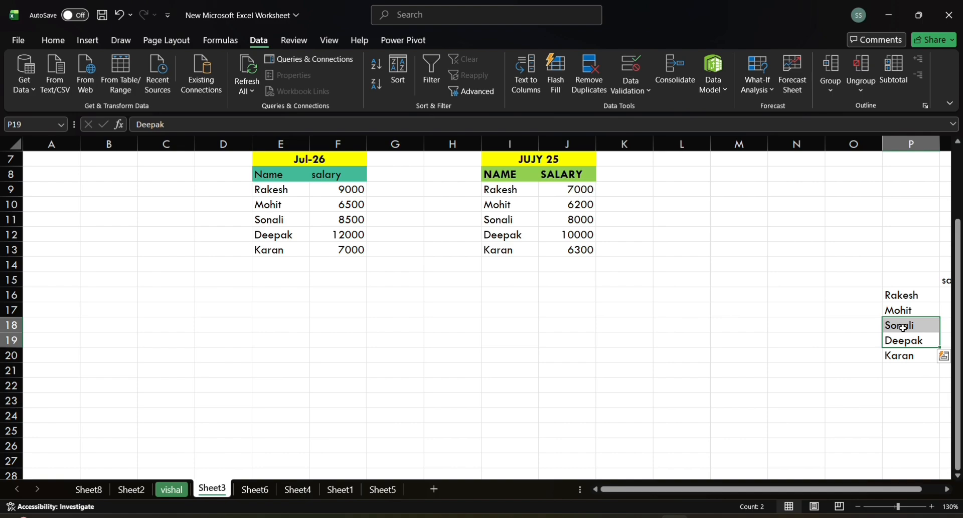
scroll(903, 328, "down", 4)
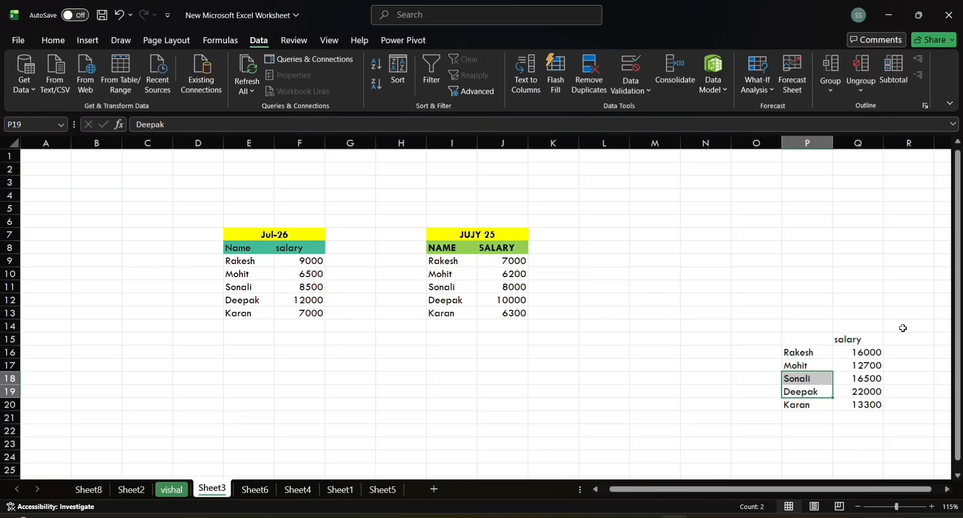
scroll(903, 328, "up", 2)
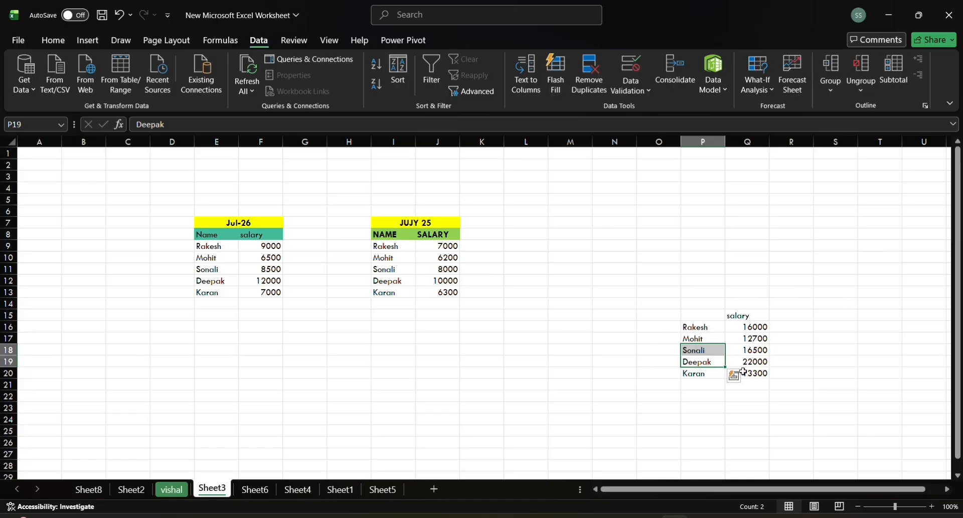
left_click(805, 305)
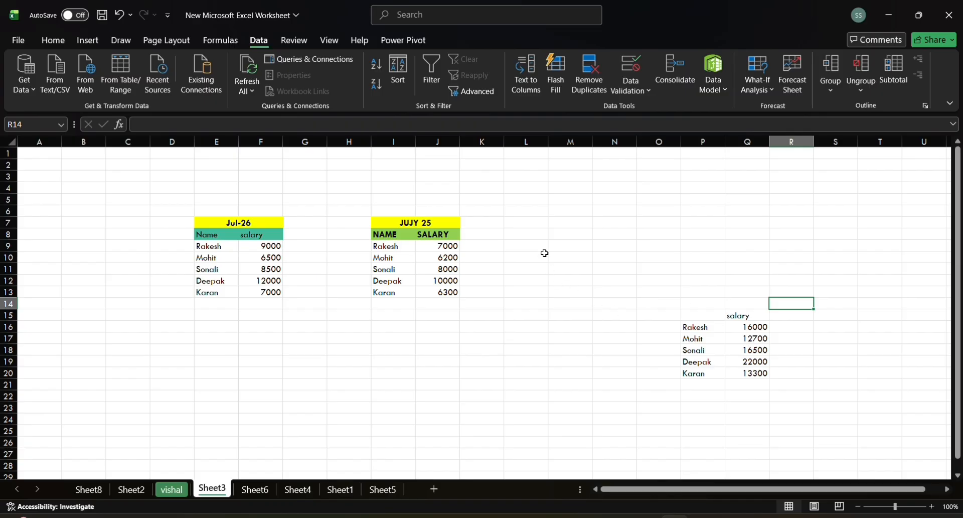
Step: Consolidate both salary tables again starting at K7, removing the stray Sheet3!$K$7 reference before running it
left_click(477, 222)
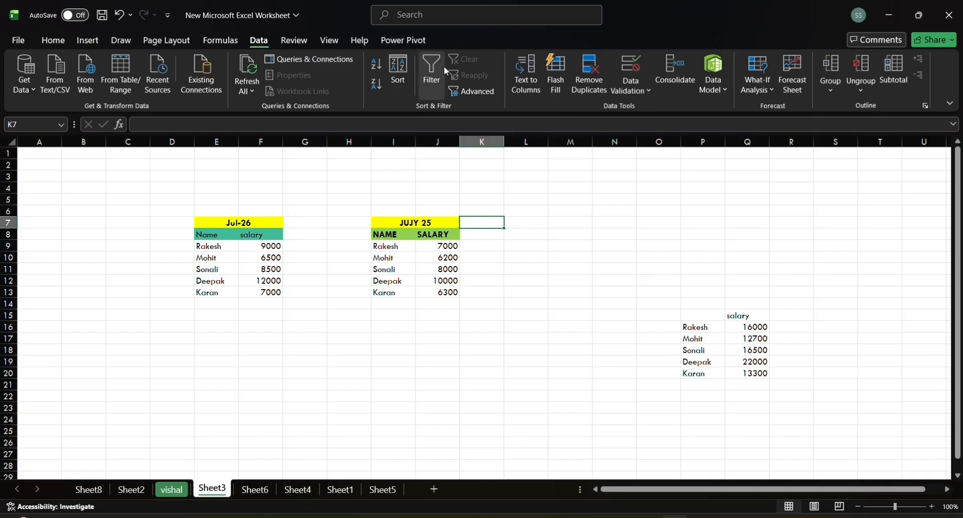
left_click(675, 77)
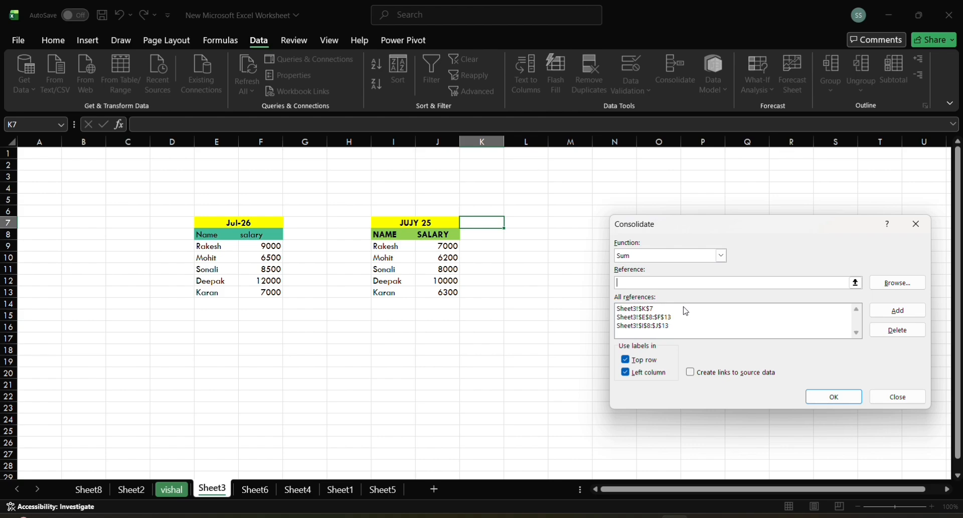
left_click(731, 308)
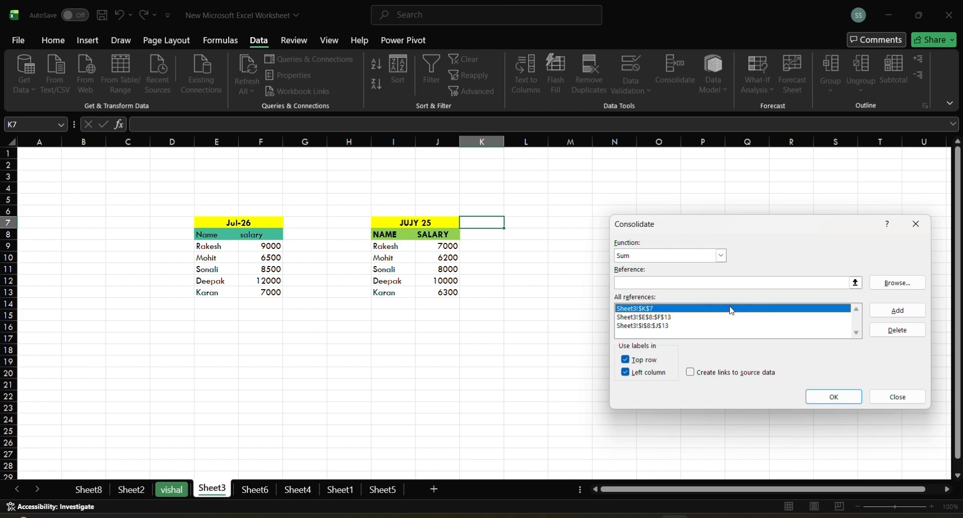
left_click(904, 330)
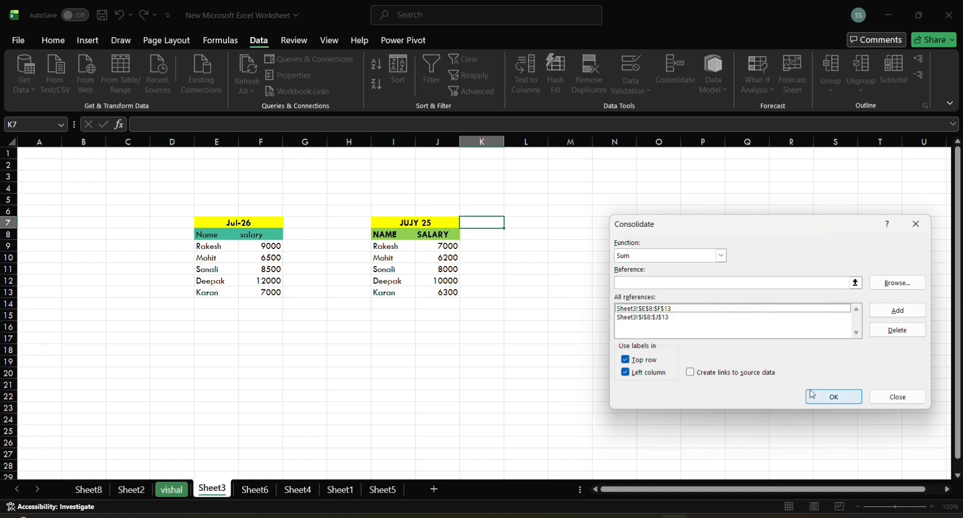
left_click(826, 398)
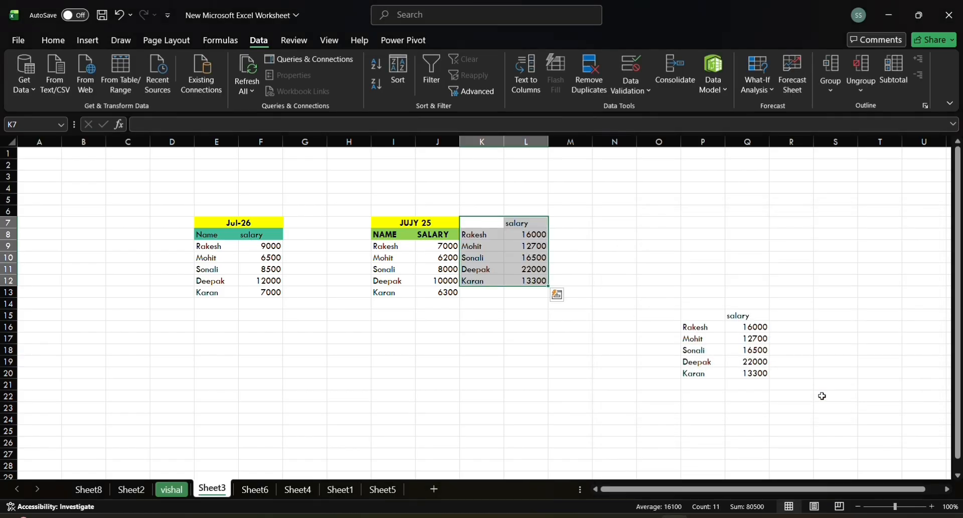
left_click(679, 249)
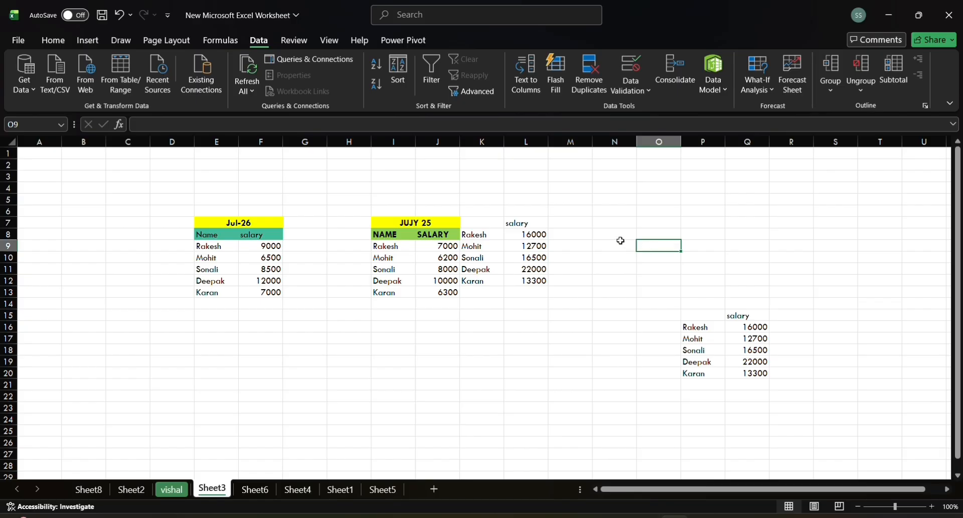